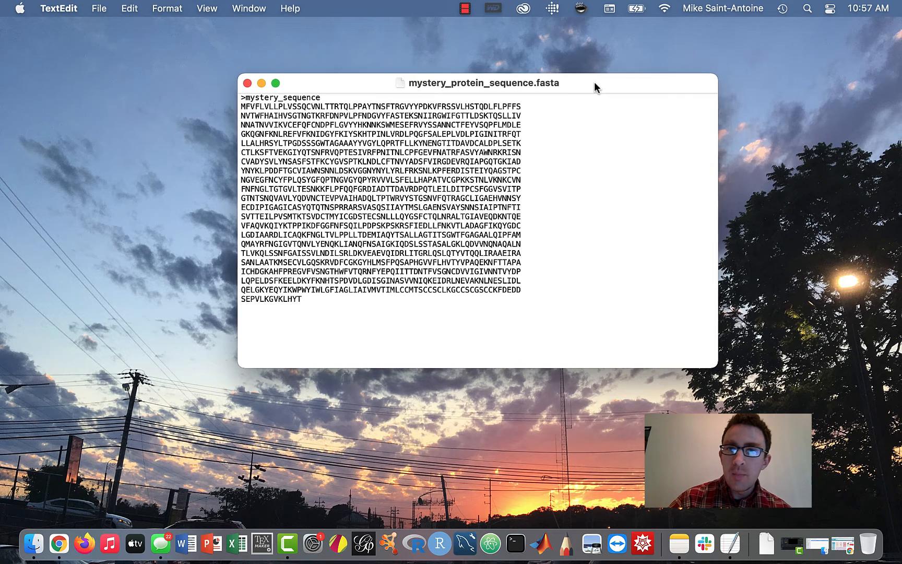
left_click_drag(594, 82, 555, 79)
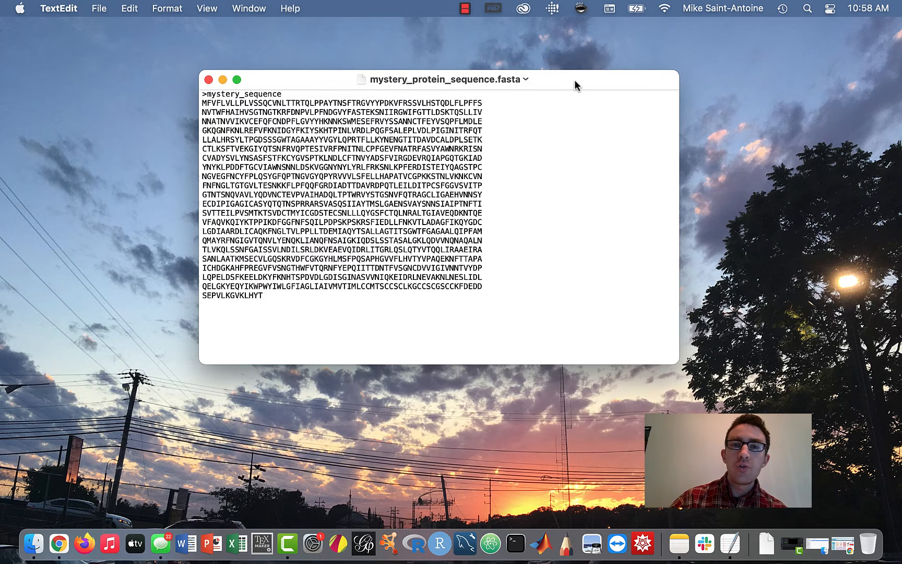
left_click_drag(576, 79, 579, 88)
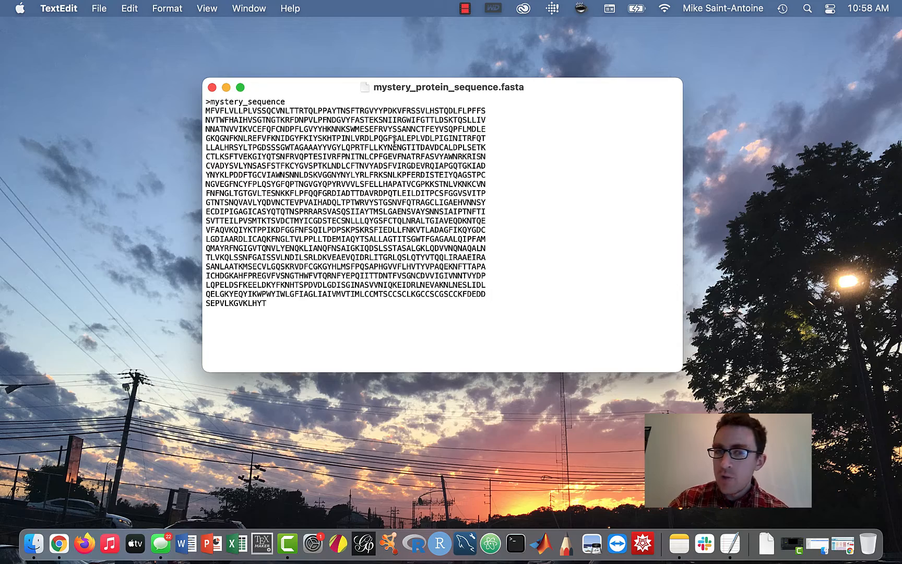
- Switch to Chrome and examine the codon wheel and DNA translation figure in Wikipedia's DNA and RNA codon tables article
left_click(846, 557)
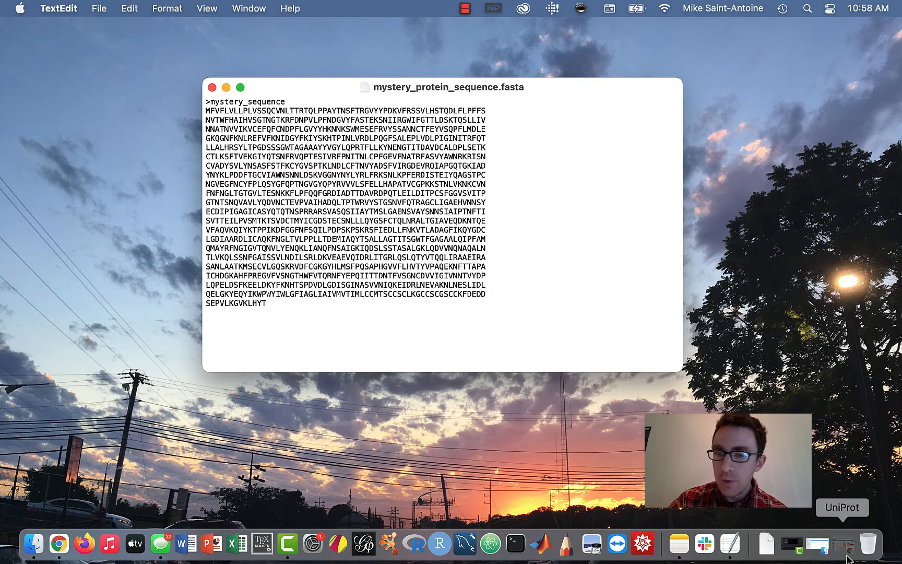
scroll(735, 293, "down", 8)
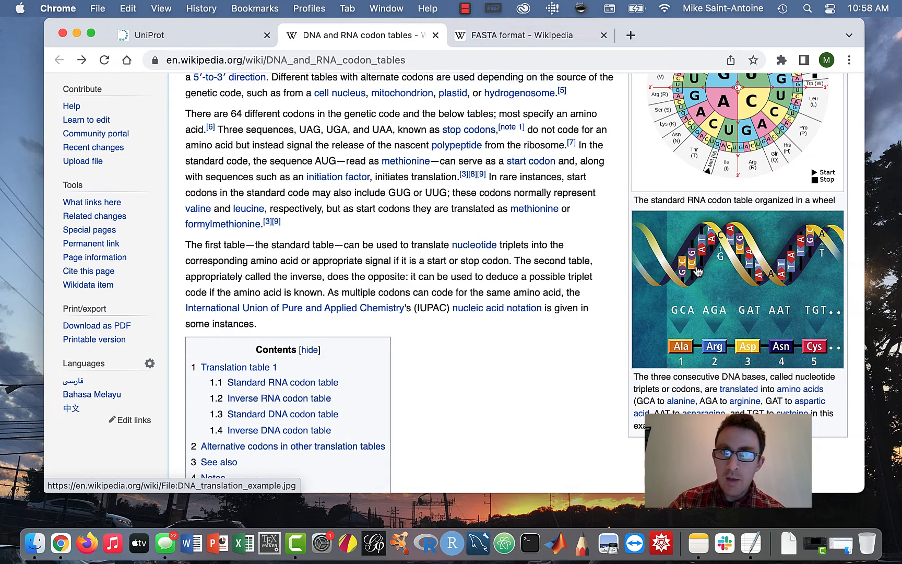
scroll(475, 286, "up", 6)
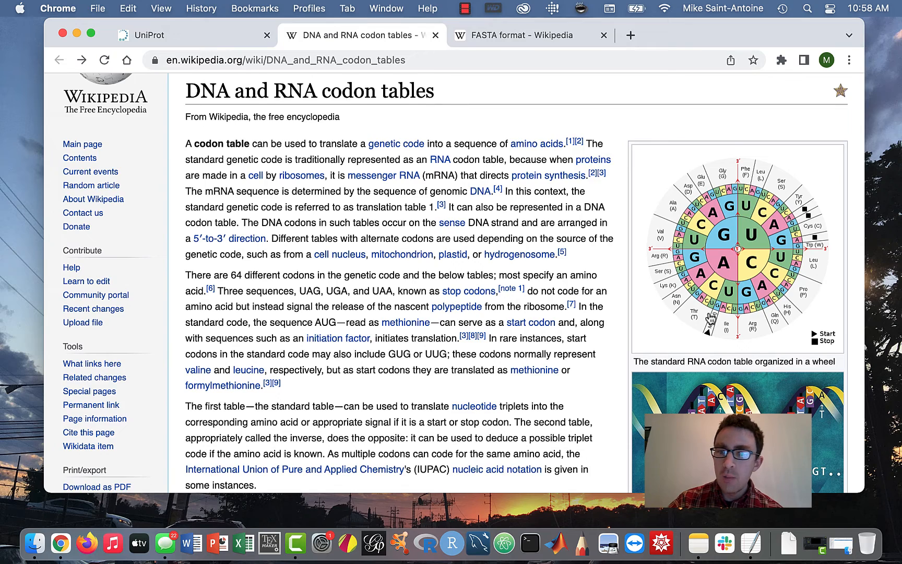
scroll(710, 318, "down", 5)
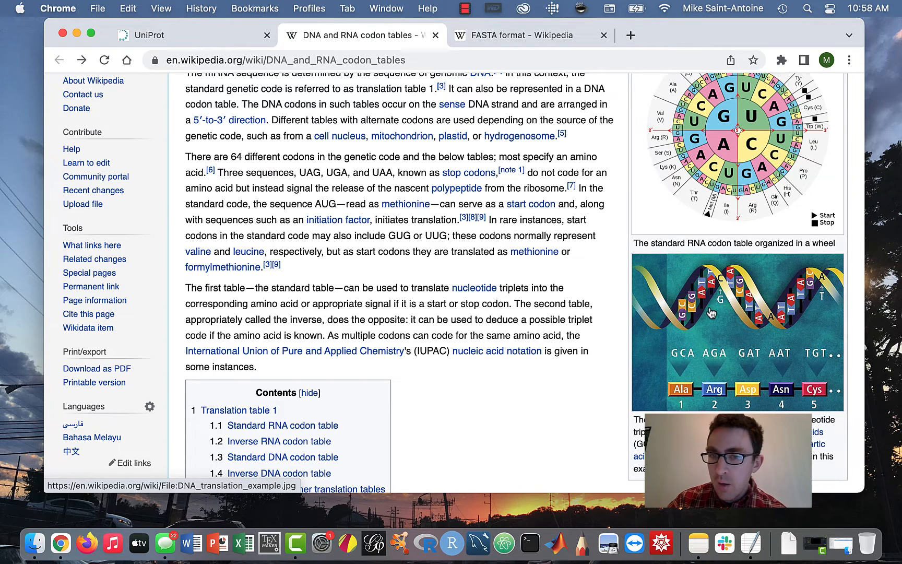
scroll(711, 312, "down", 1)
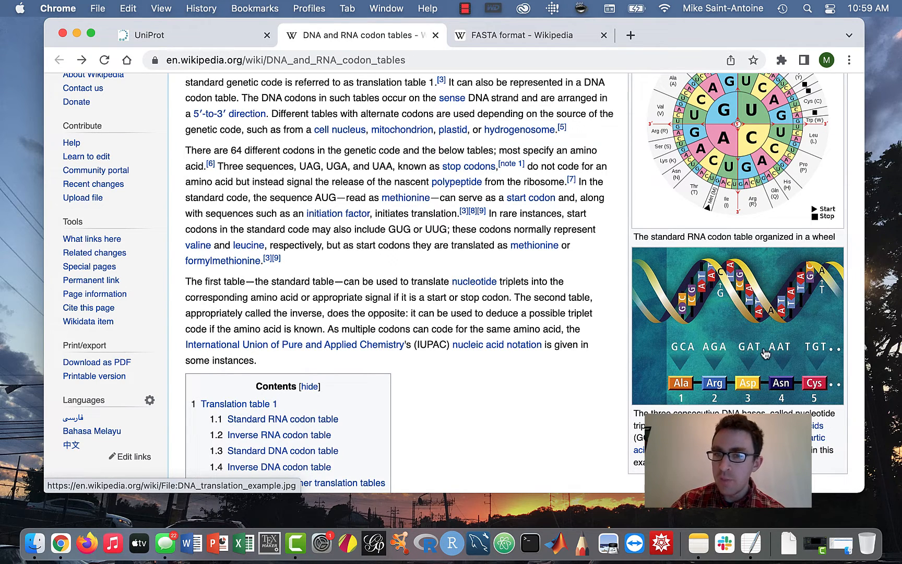
scroll(765, 354, "up", 2)
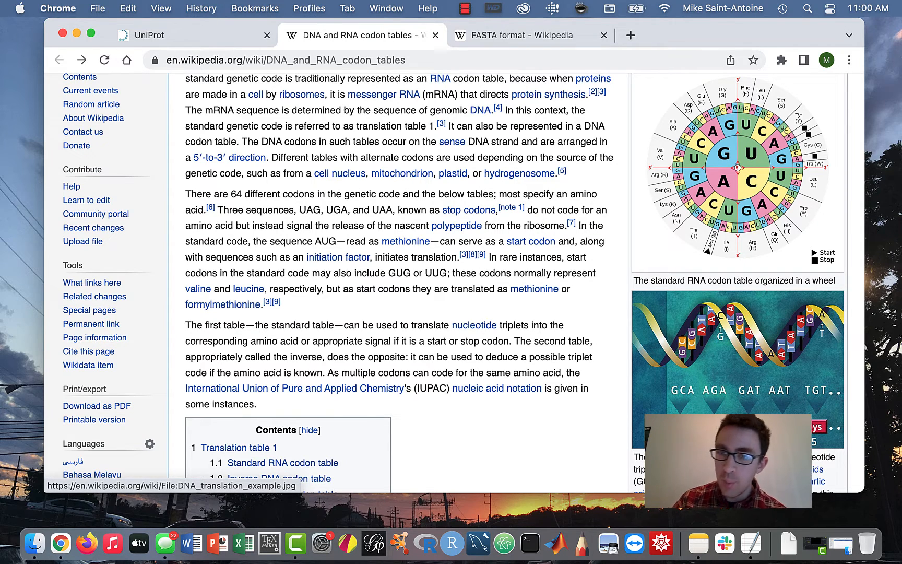
scroll(759, 329, "up", 3)
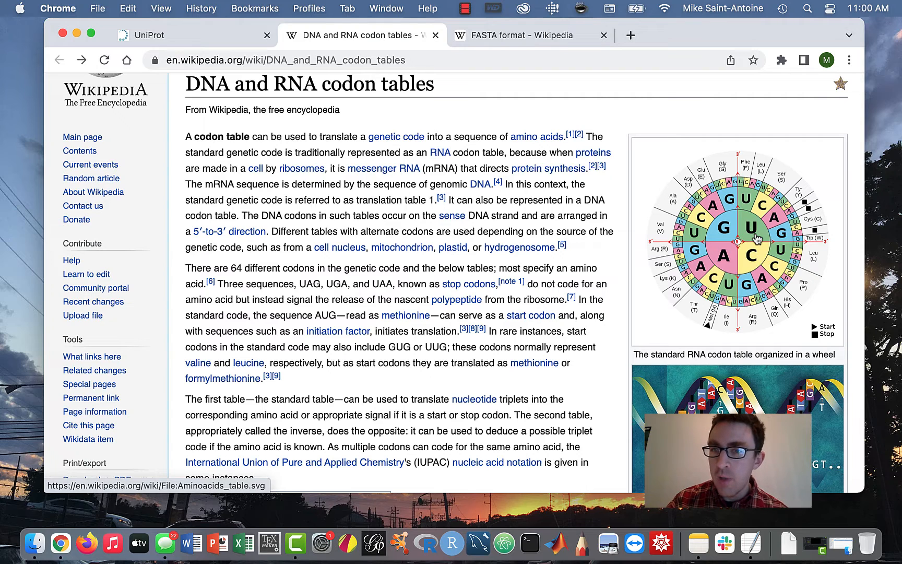
scroll(760, 240, "up", 2)
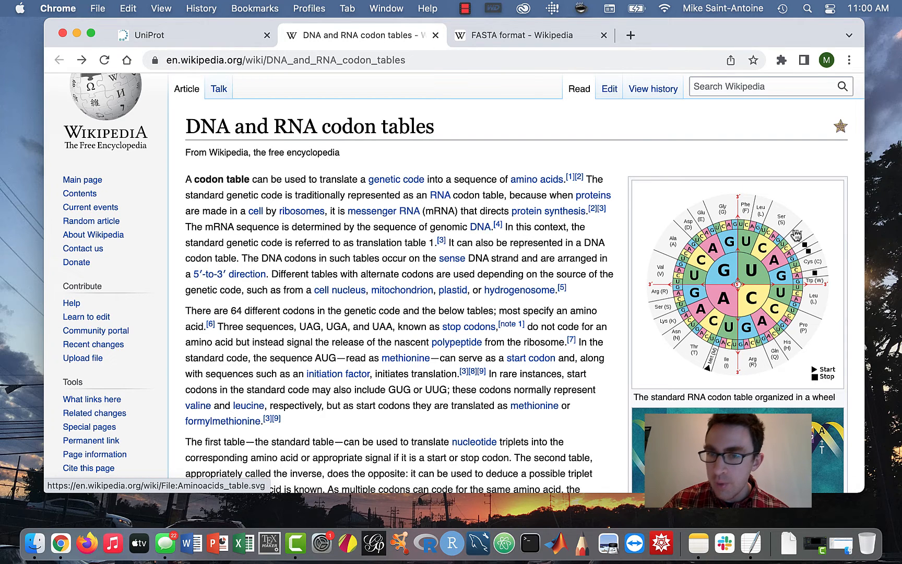
scroll(793, 232, "down", 2)
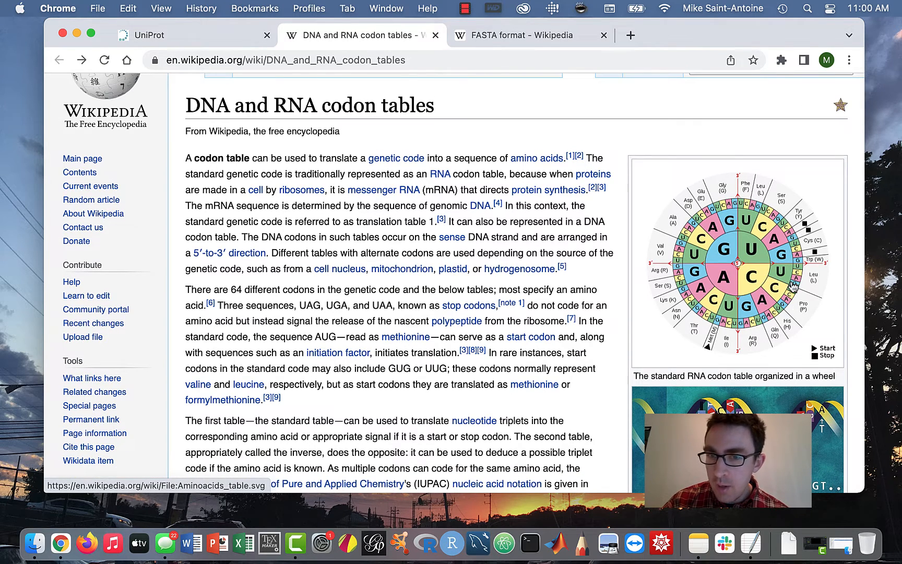
scroll(792, 285, "down", 5)
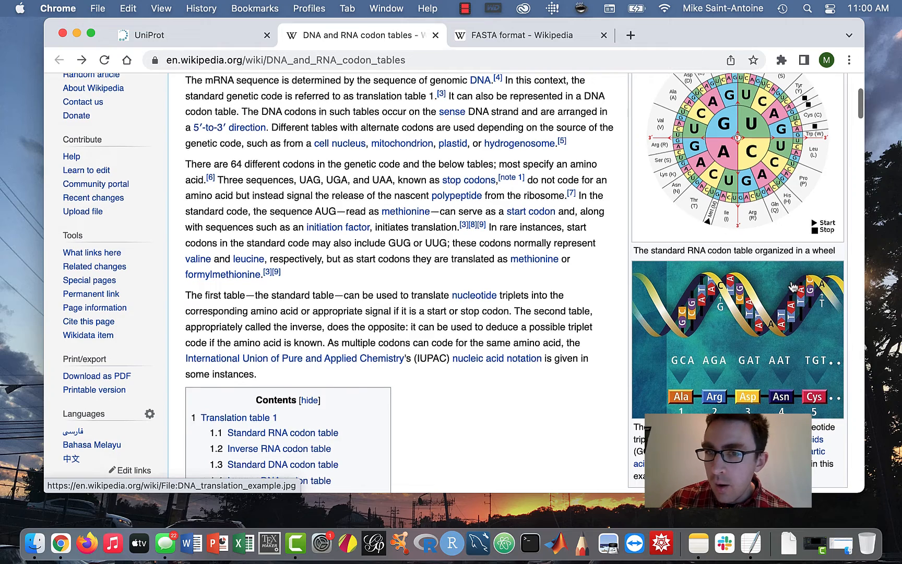
scroll(793, 286, "up", 2)
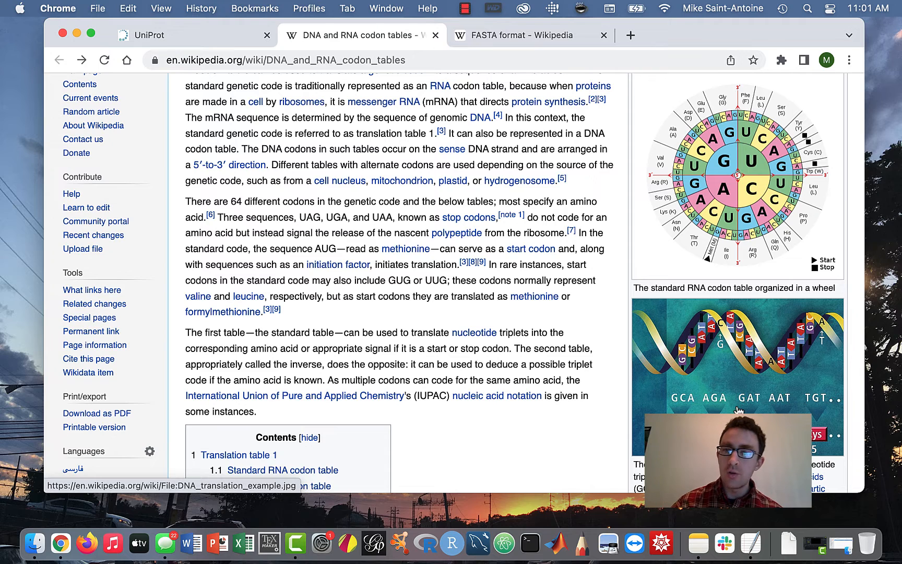
- Compare the mystery_protein_sequence.fasta file in TextEdit with the Wikipedia article on FASTA format in Chrome
left_click(751, 543)
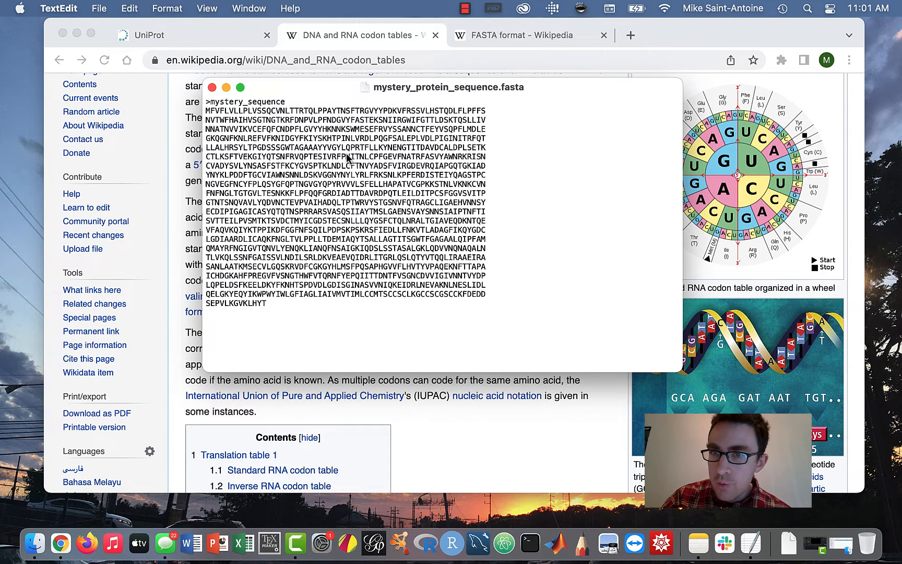
scroll(808, 167, "up", 3)
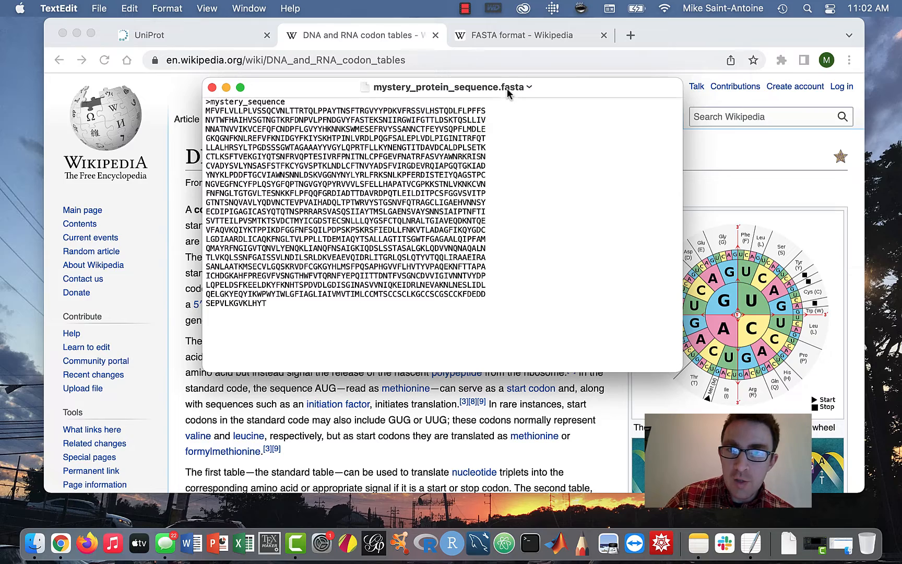
left_click_drag(567, 95, 372, 146)
left_click(539, 41)
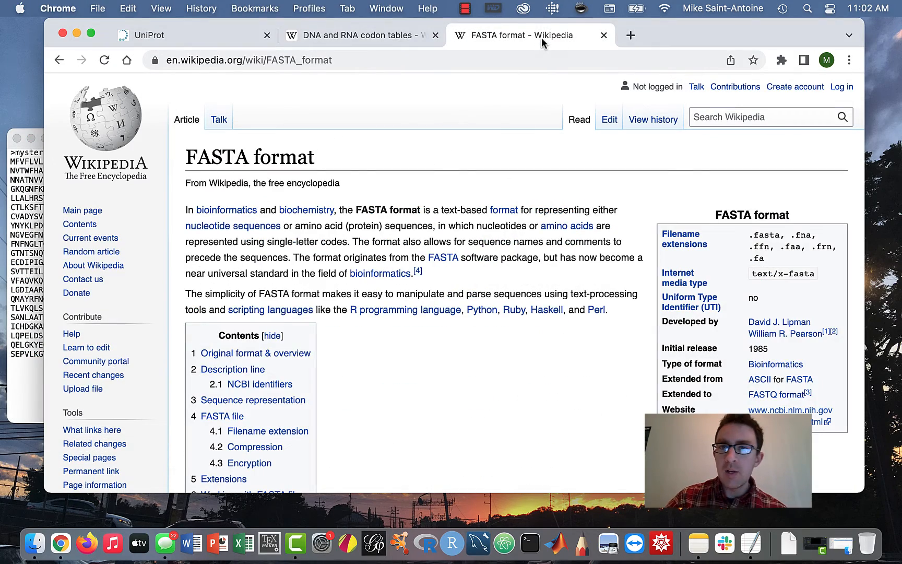
left_click_drag(690, 37, 719, 38)
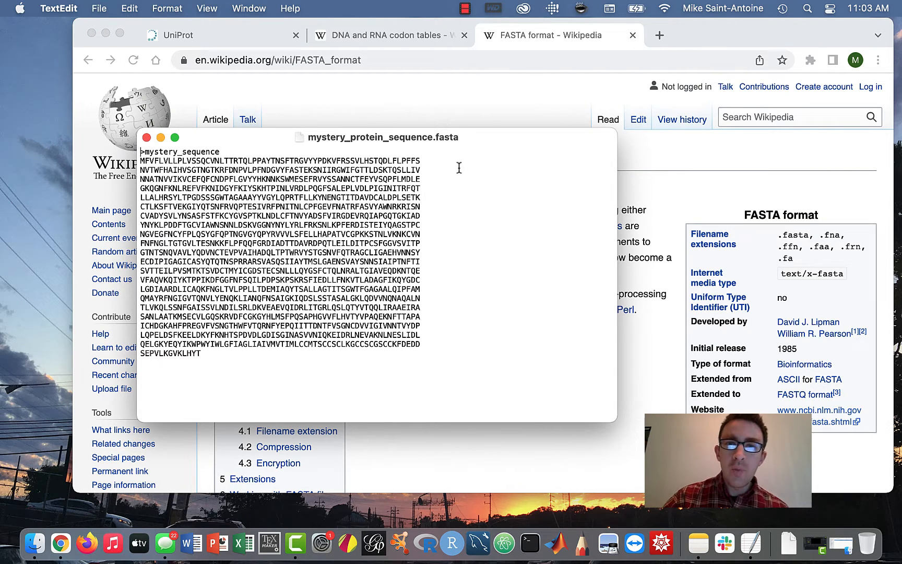
- Go to the UniProt site in Chrome and open its BLAST tool
left_click(264, 33)
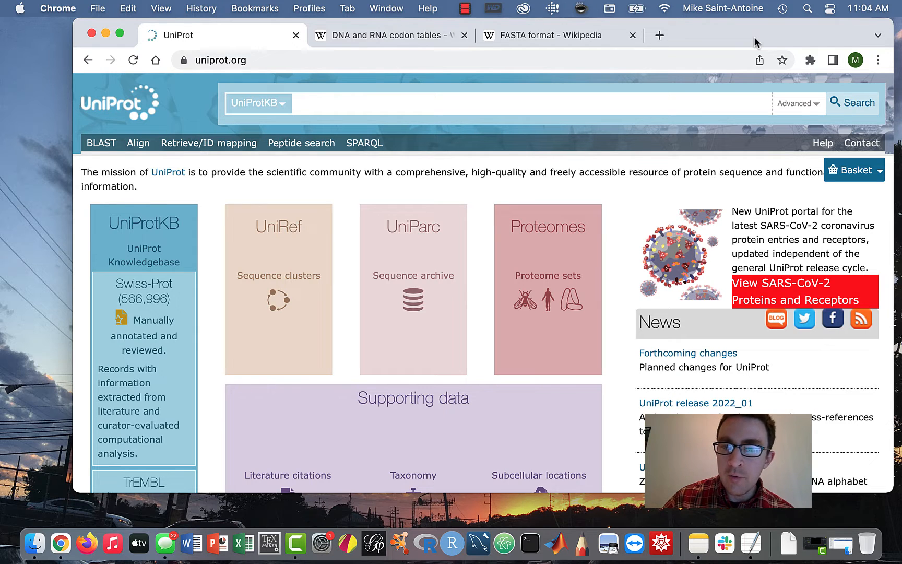
mouse_move(753, 42)
left_mouse_down()
mouse_move(734, 82)
mouse_move(741, 42)
left_mouse_up()
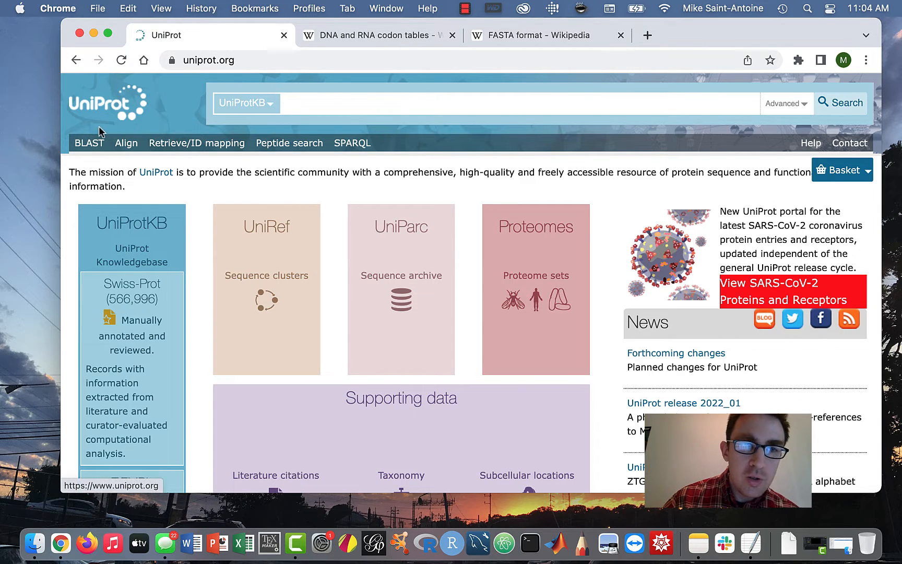
left_click(91, 147)
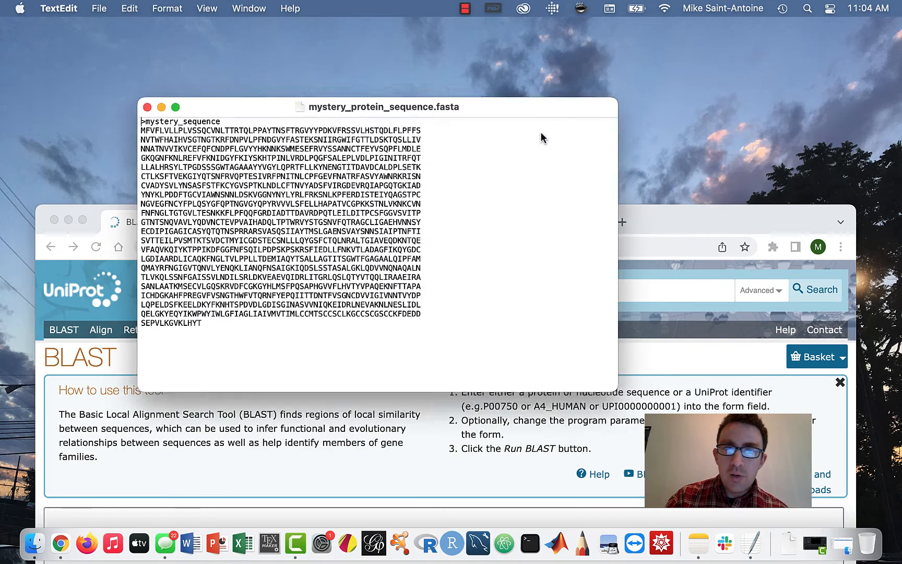
- Copy the amino acid sequence without its header line from mystery_protein_sequence.fasta in TextEdit and paste it into the UniProt BLAST query in Chrome
left_click_drag(203, 267, 129, 75)
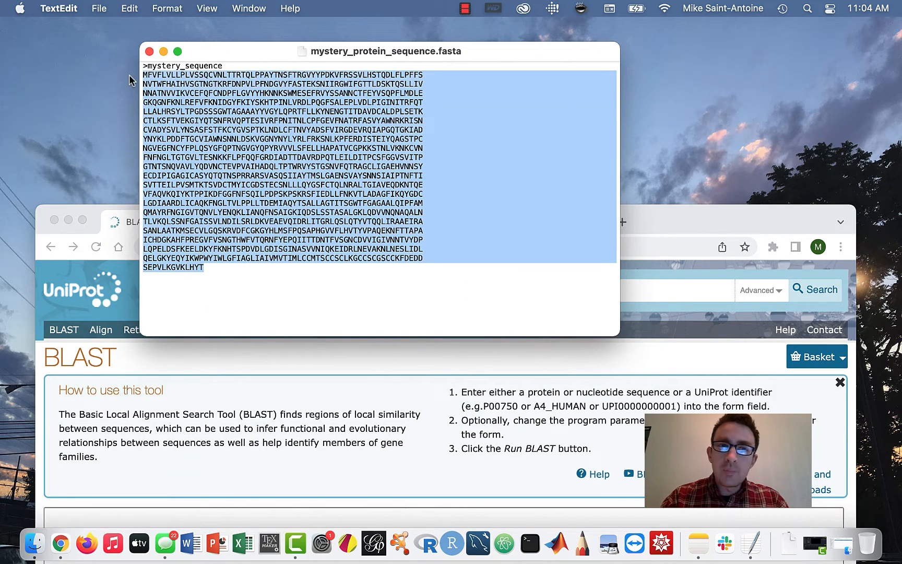
key("super+c")
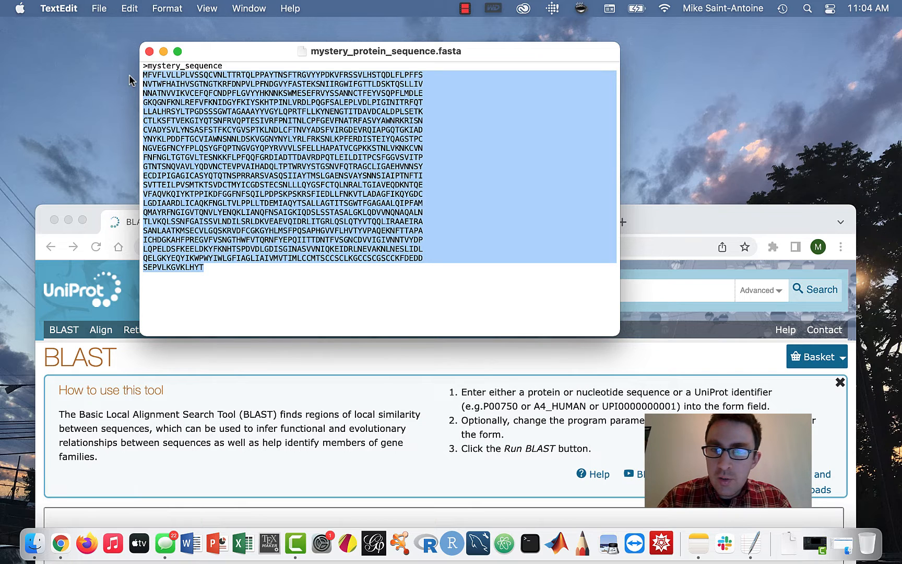
key("super+c")
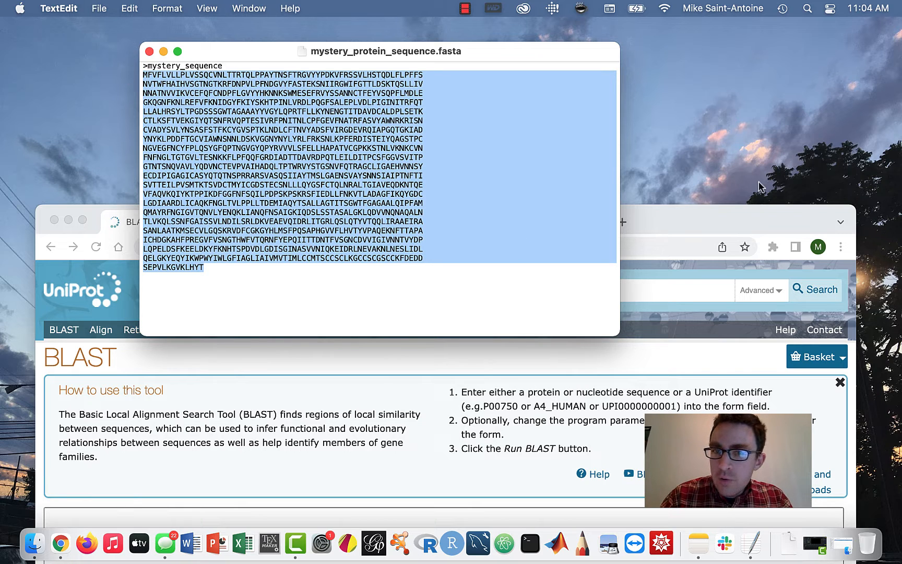
left_click(729, 218)
double_click(729, 218)
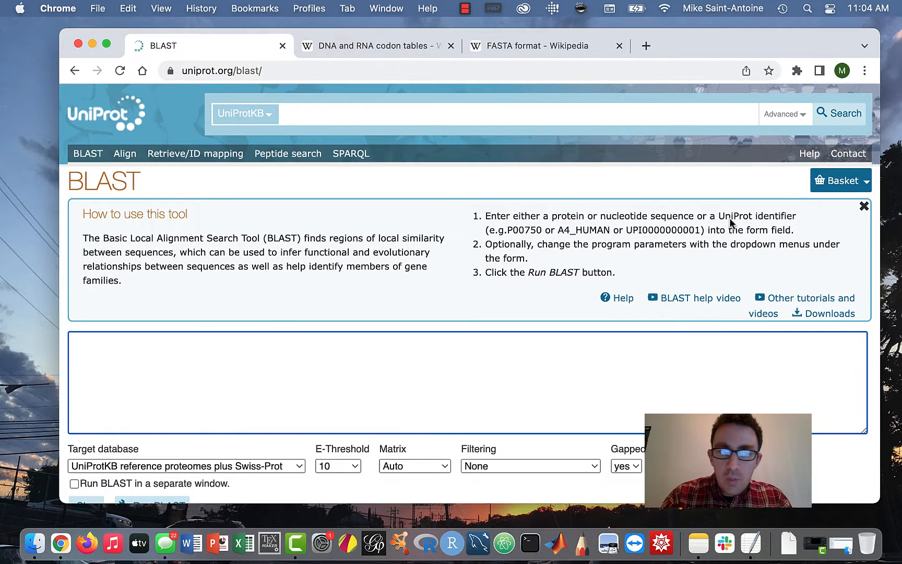
left_click(264, 339)
key("super+v")
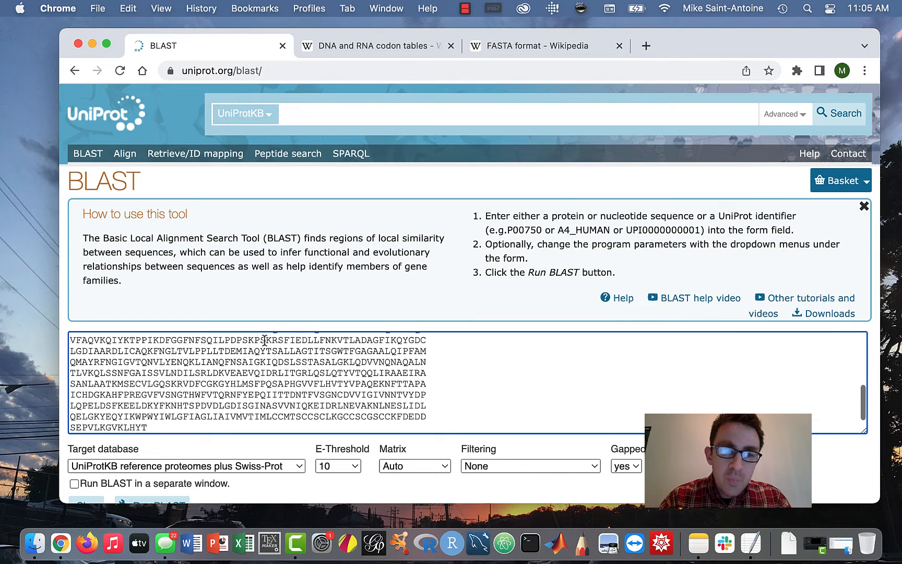
- Review the BLAST parameters and run the search with the default settings against UniProtKB reference proteomes plus Swiss-Prot
scroll(331, 282, "down", 3)
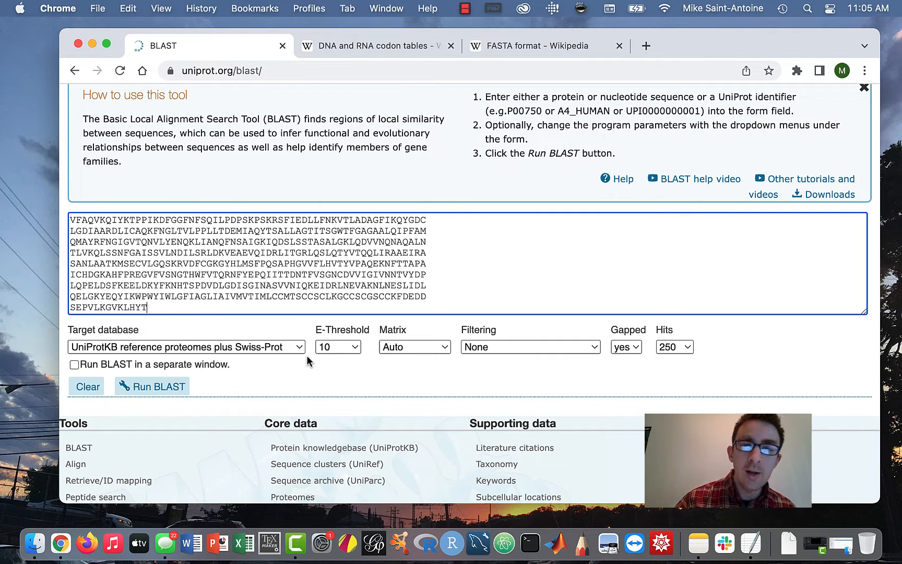
scroll(278, 371, "up", 2)
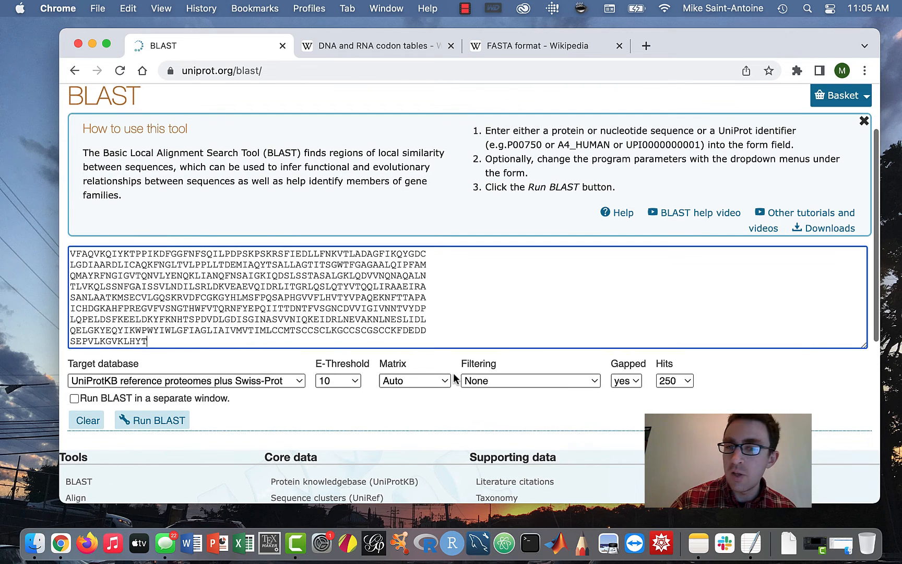
scroll(681, 402, "down", 3)
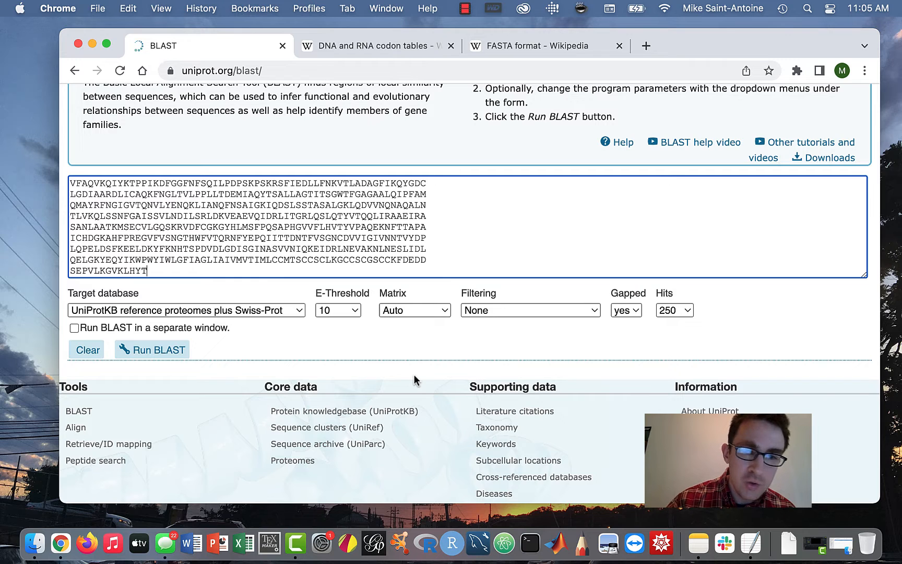
scroll(247, 389, "up", 2)
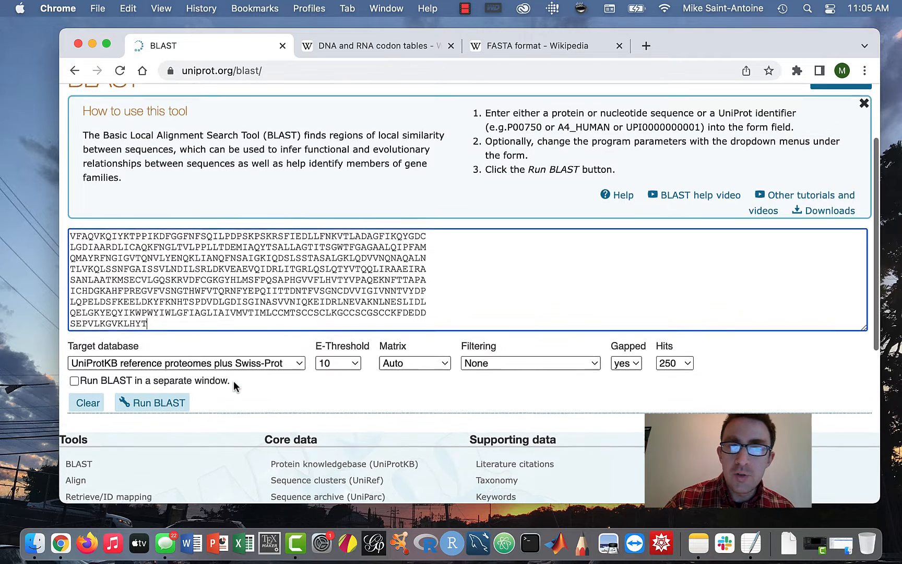
scroll(233, 383, "up", 1)
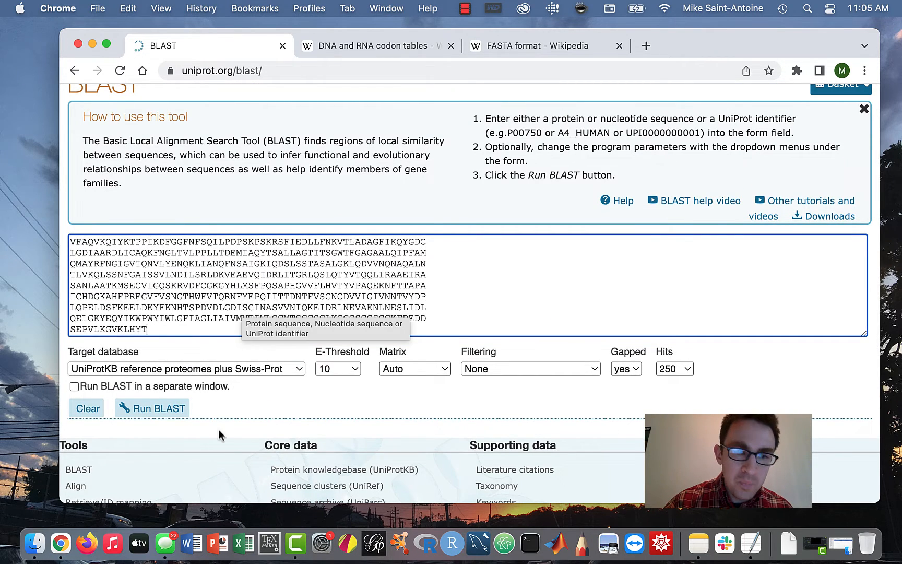
scroll(216, 444, "up", 1)
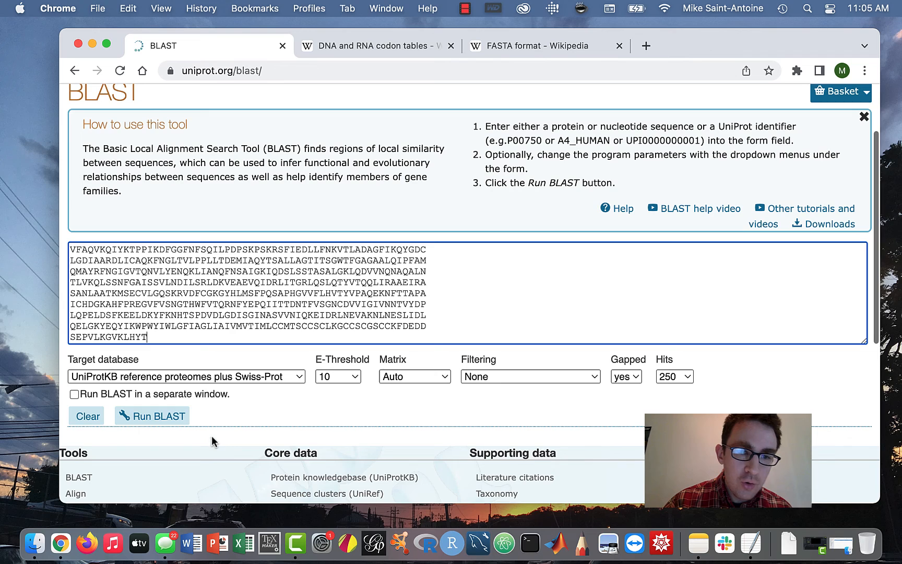
left_click(161, 419)
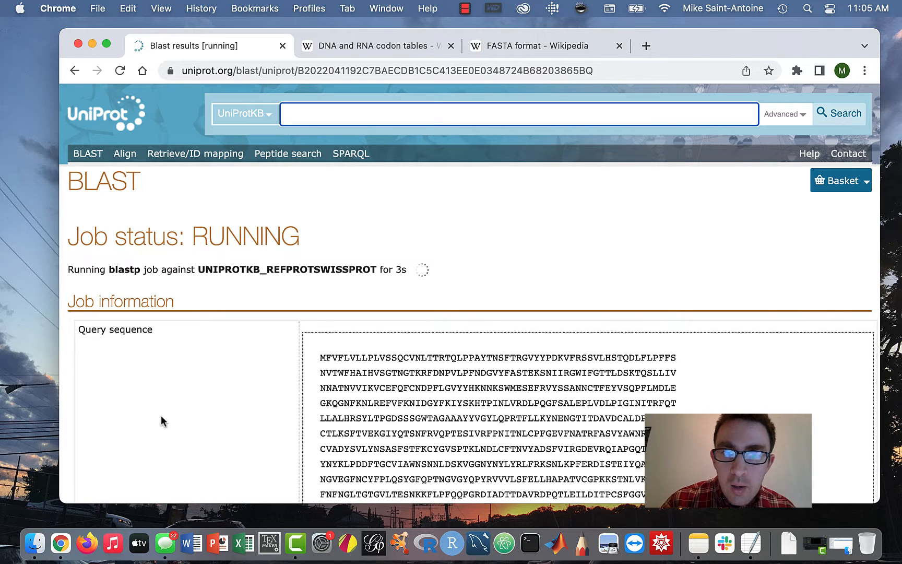
- Examine the overview of matching proteins with their identity percentages and the alignments list in the BLAST results
scroll(162, 420, "down", 5)
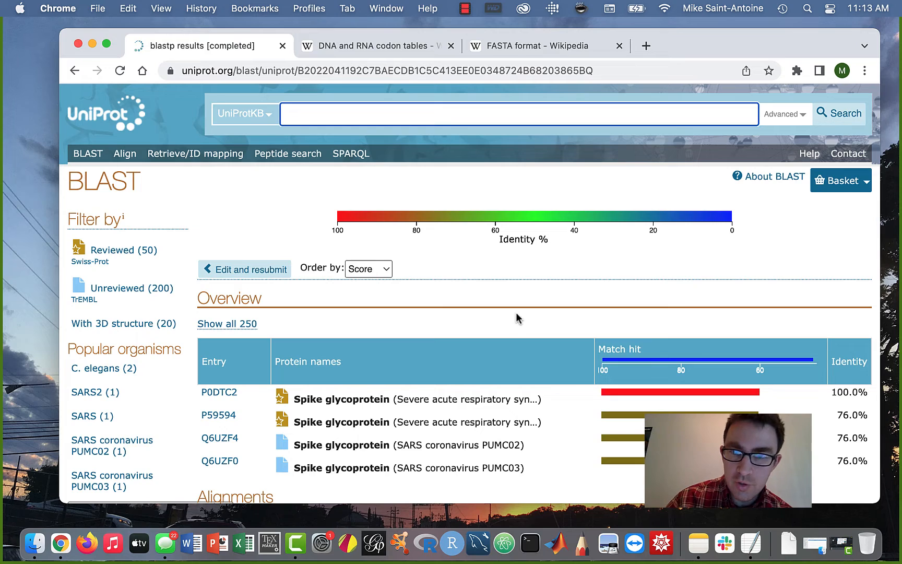
scroll(517, 311, "down", 5)
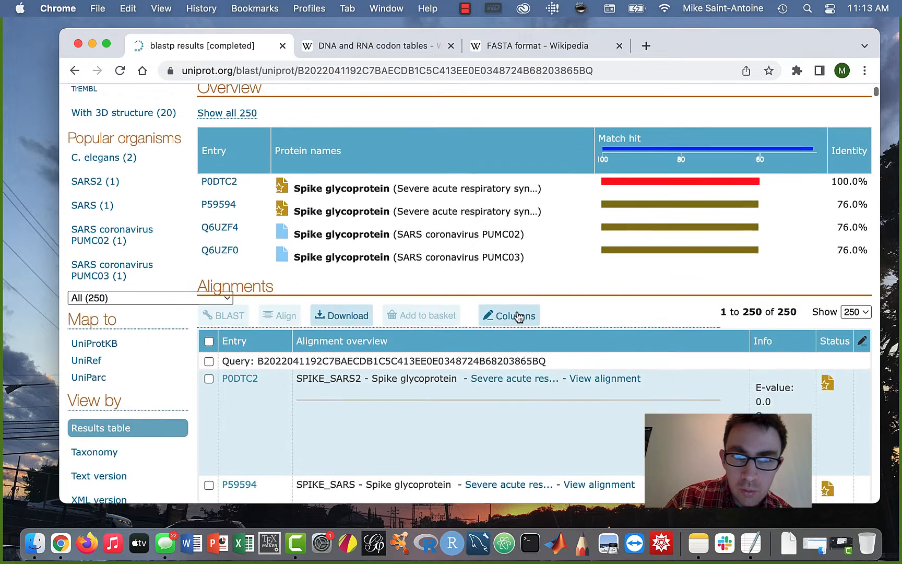
scroll(516, 311, "up", 3)
scroll(518, 315, "up", 2)
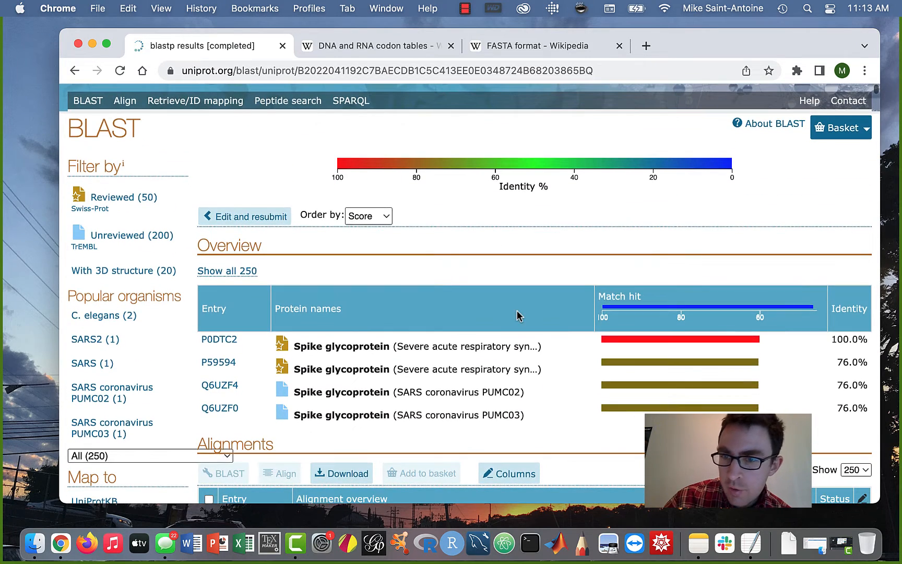
- Examine the top spike glycoprotein matches in the Overview table and compare their match hits and identity percentages
scroll(577, 334, "up", 2)
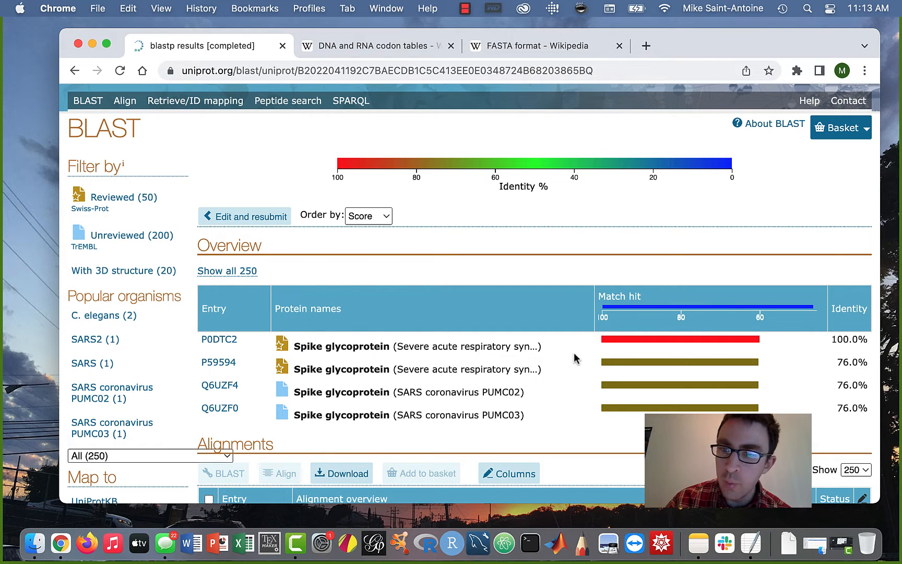
scroll(521, 143, "down", 3)
scroll(521, 143, "up", 1)
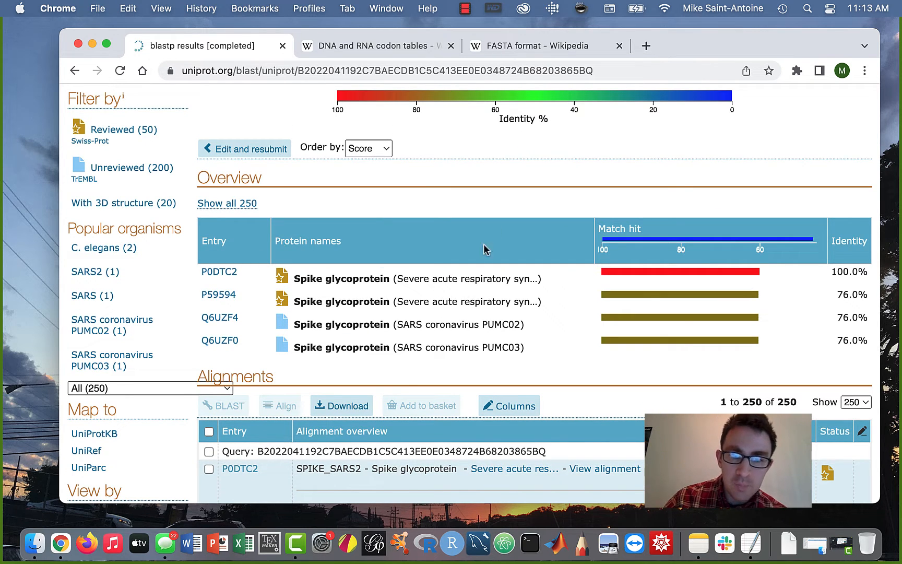
scroll(521, 183, "down", 1)
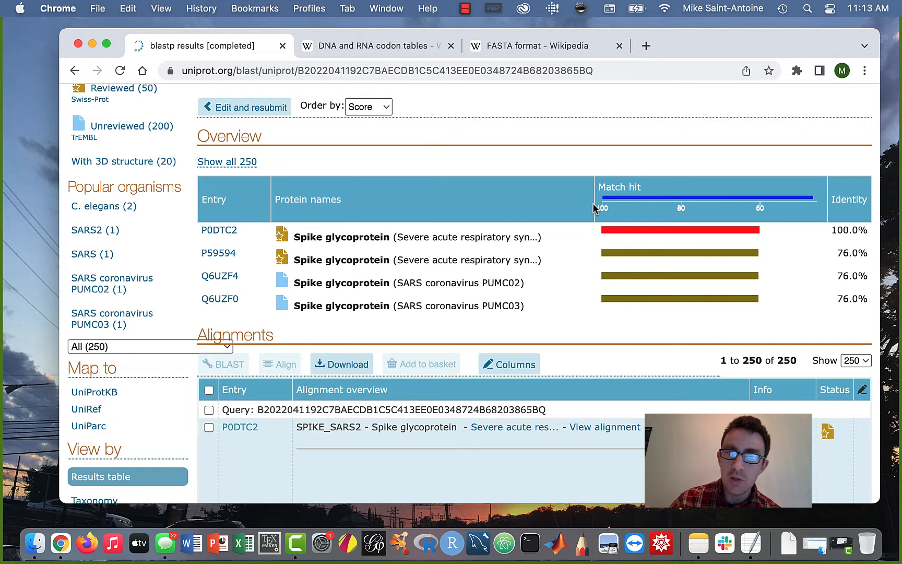
scroll(594, 207, "up", 2)
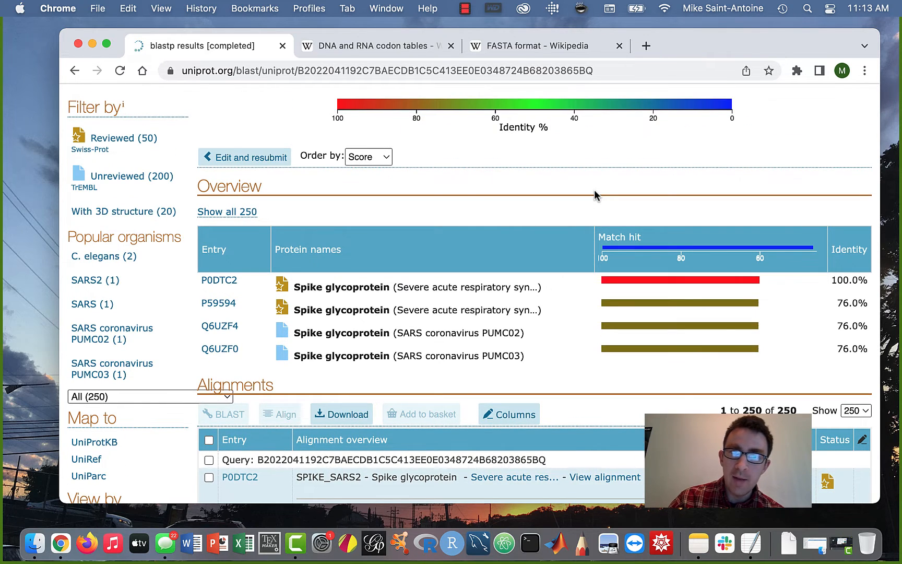
scroll(595, 194, "up", 1)
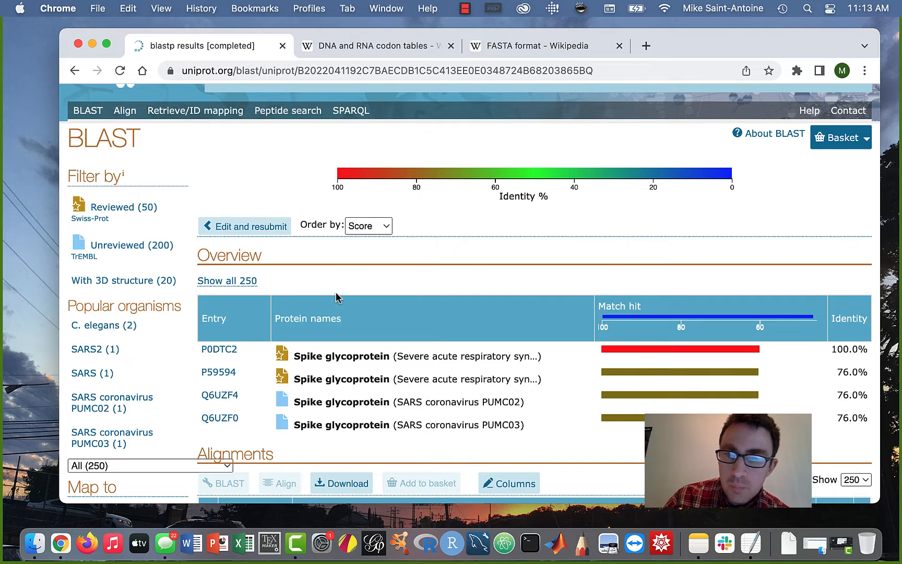
scroll(419, 264, "up", 1)
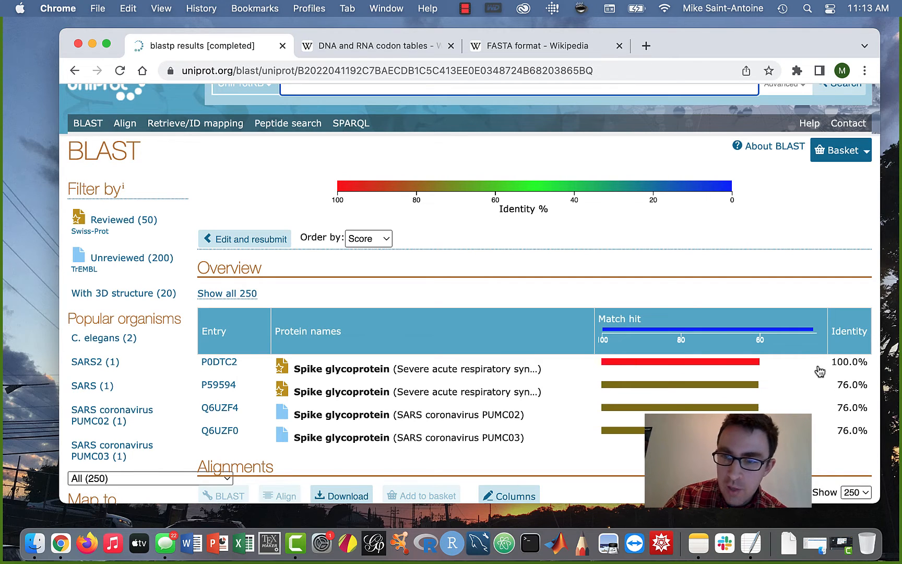
scroll(464, 313, "down", 1)
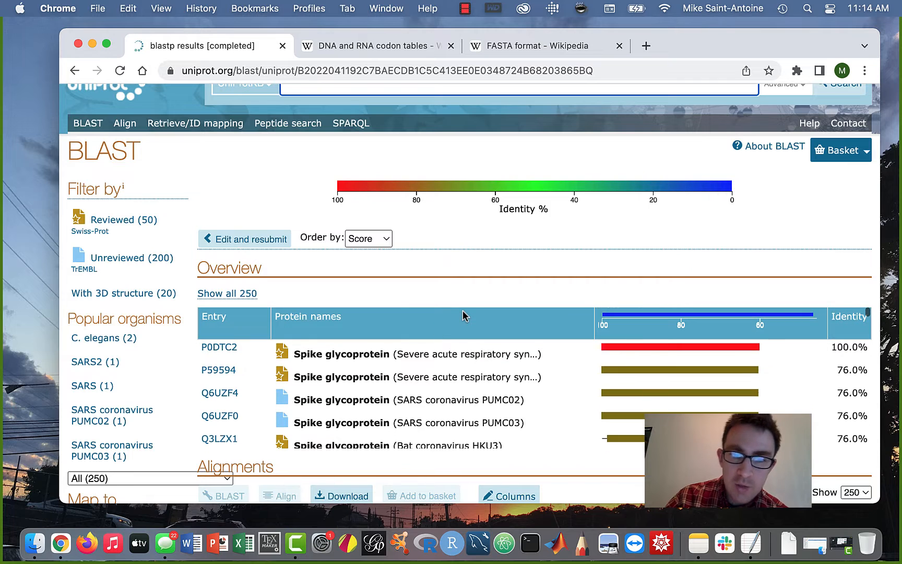
- Open the best match, entry P0DTC2, in a new browser tab and check its protein name and organism
right_click(224, 348)
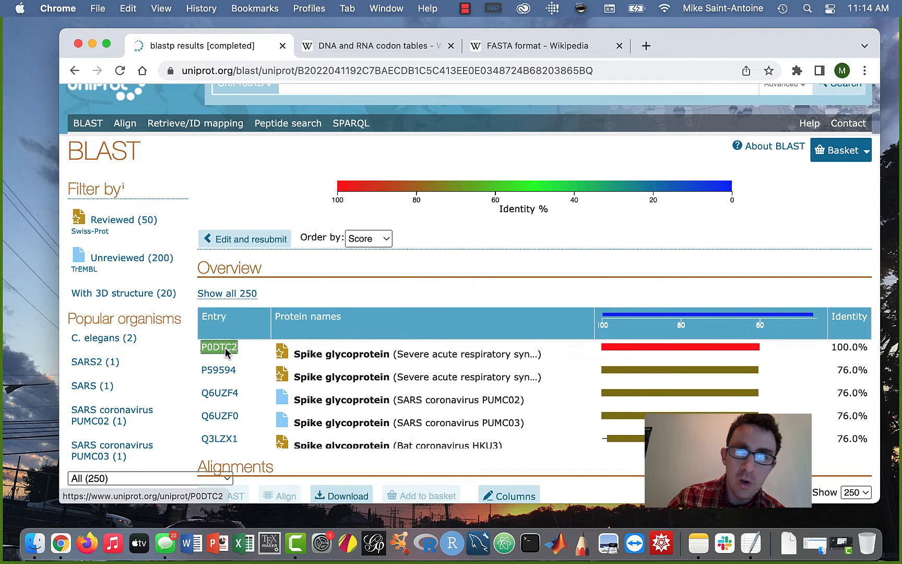
left_click(274, 286)
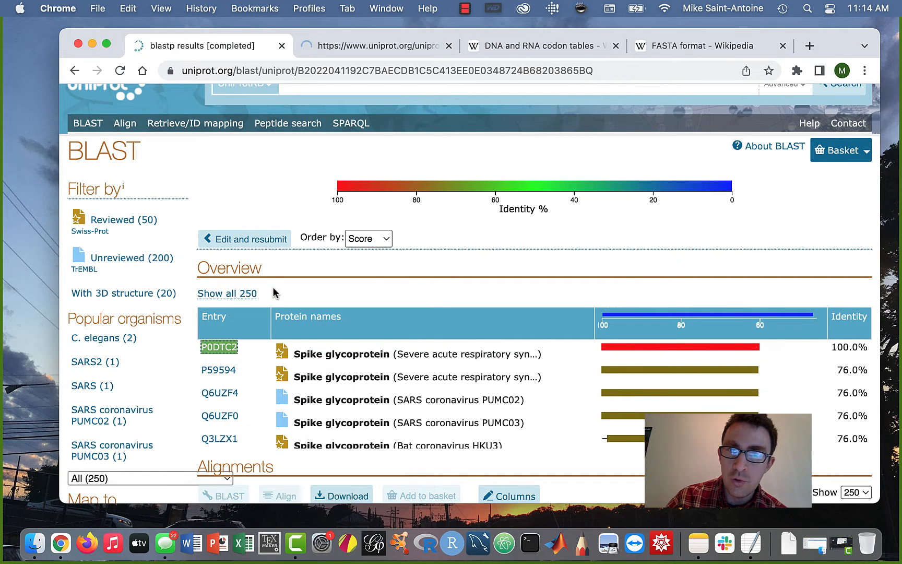
key("ctrl+Tab")
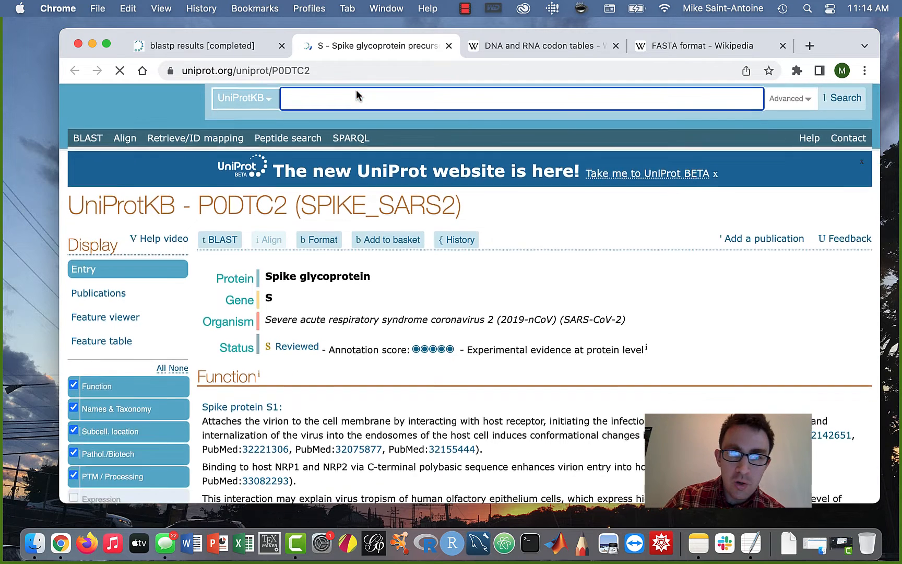
scroll(391, 272, "down", 1)
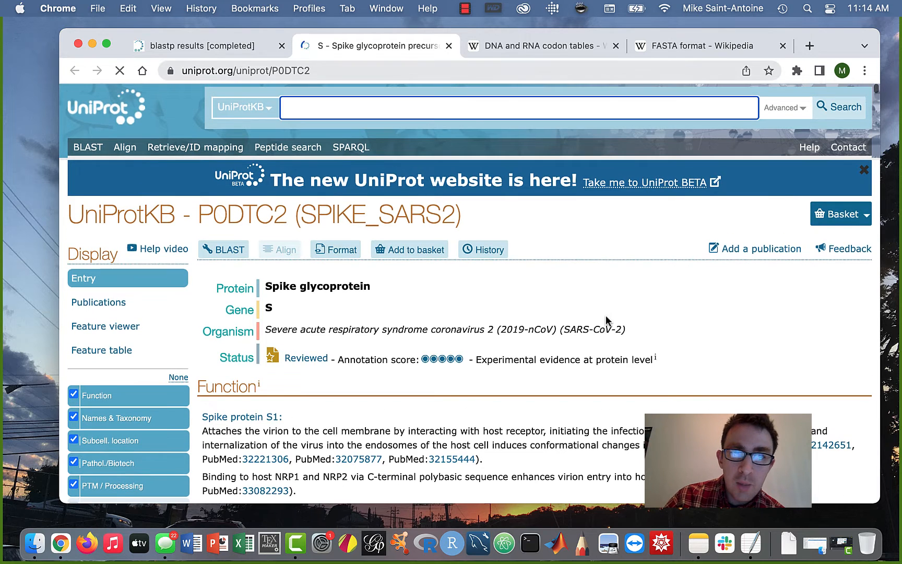
- Return to the BLAST results, open the second match, entry P59594, in a new browser tab and check its organism
key("ctrl+shift+Tab")
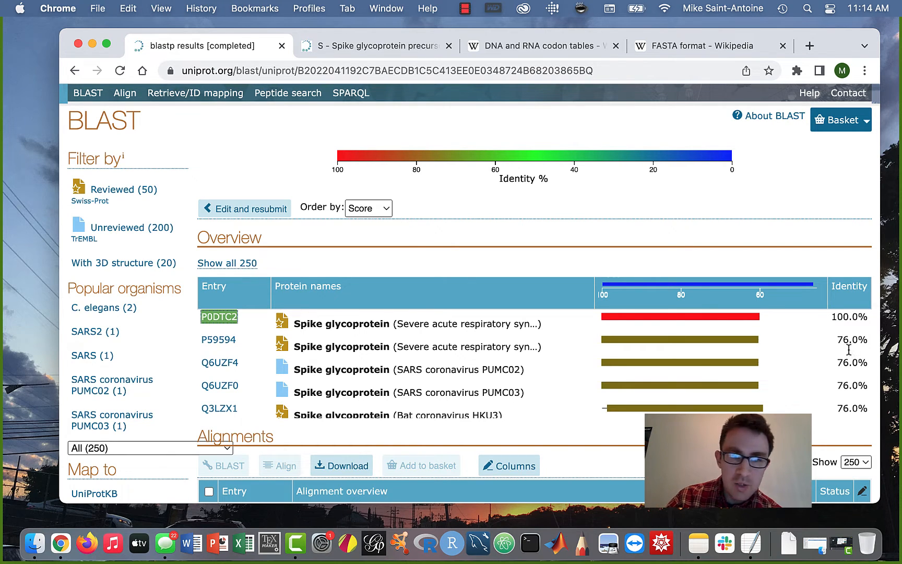
right_click(218, 340)
left_click(257, 288)
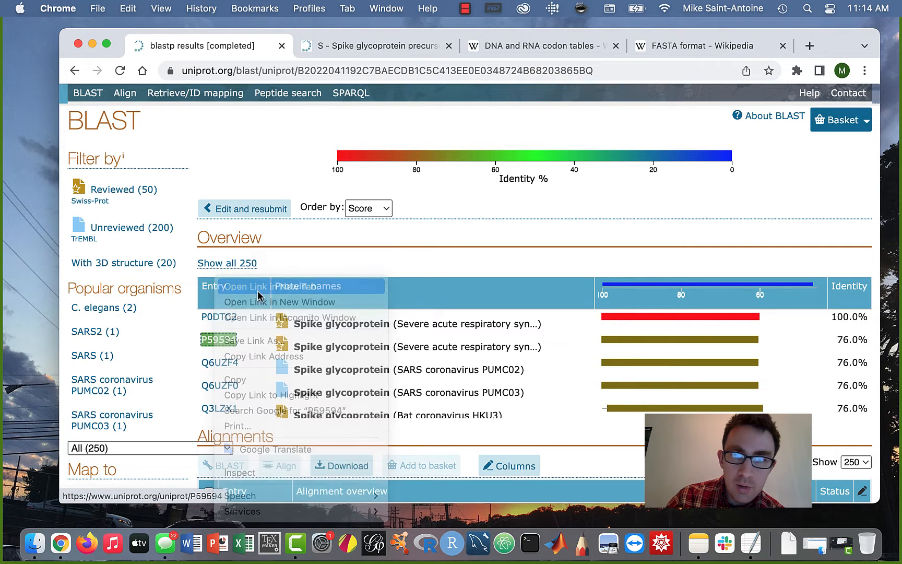
left_click(459, 46)
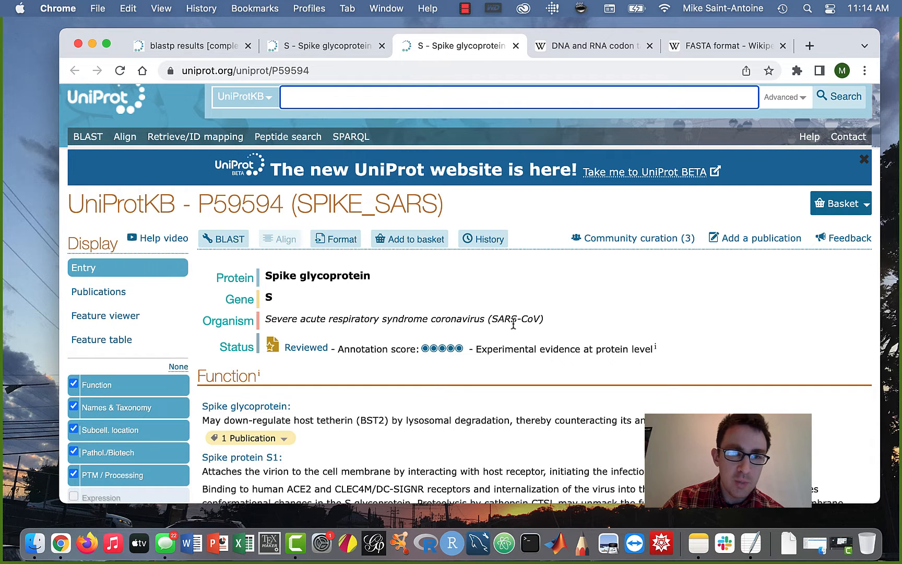
- Go back to the BLAST results and examine the organisms and identity percentages of the lower-ranked matches in the Overview table
left_click(204, 47)
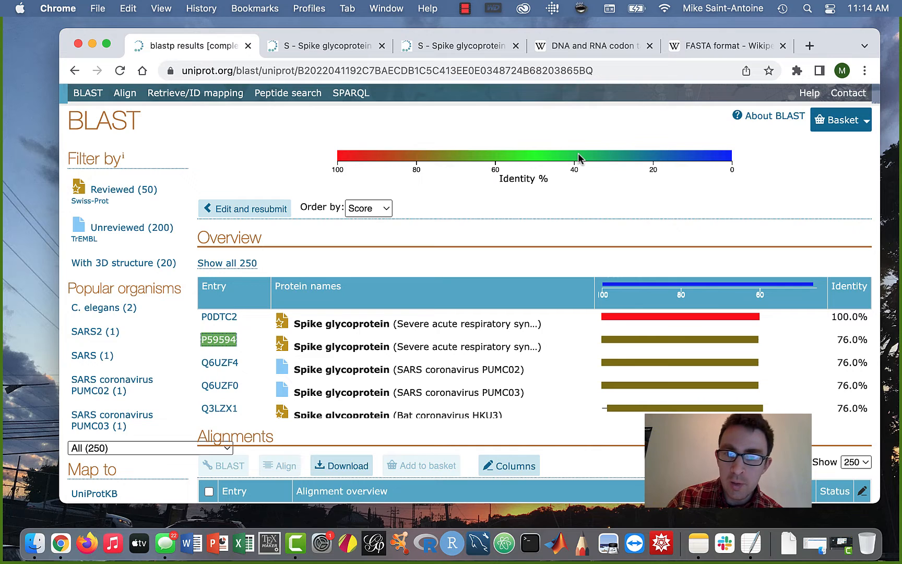
scroll(578, 155, "down", 1)
scroll(577, 156, "down", 3)
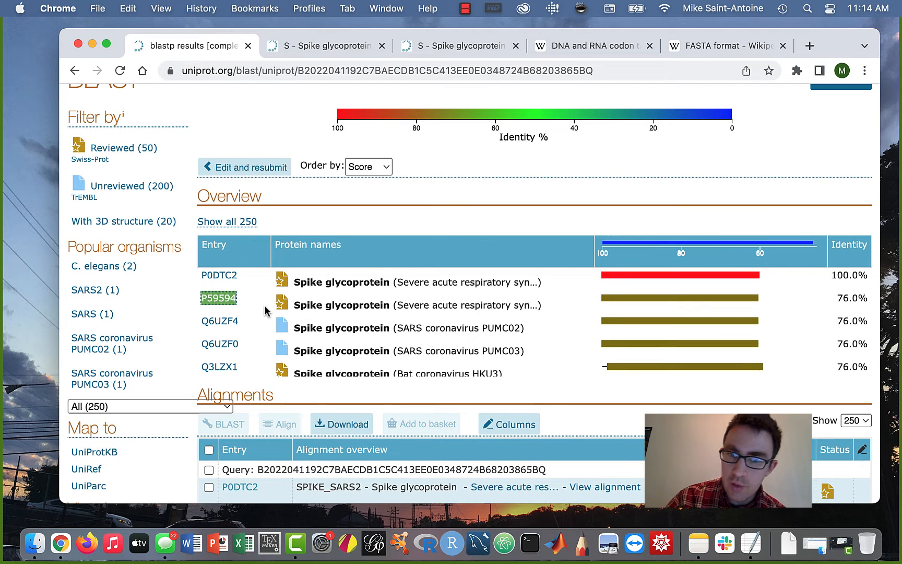
scroll(561, 343, "down", 2)
scroll(560, 336, "down", 1)
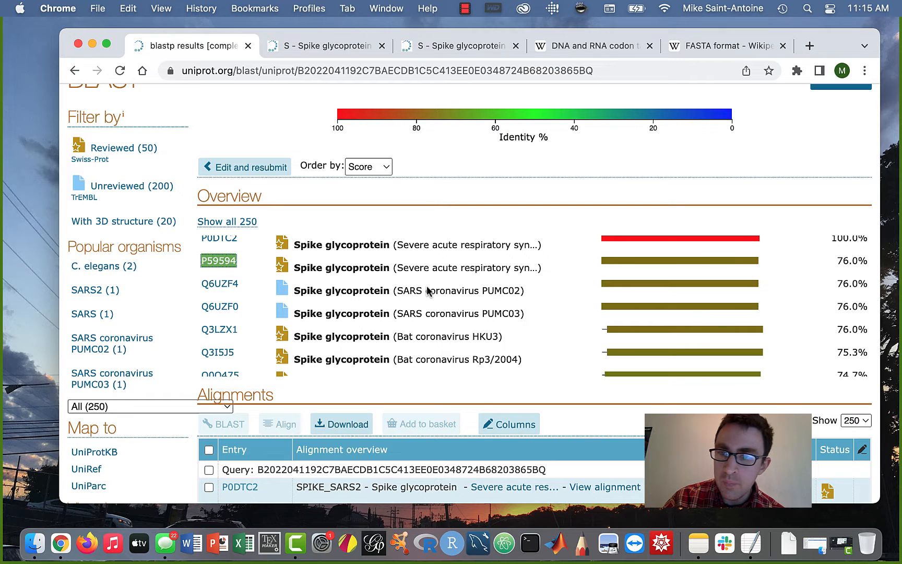
scroll(577, 300, "down", 3)
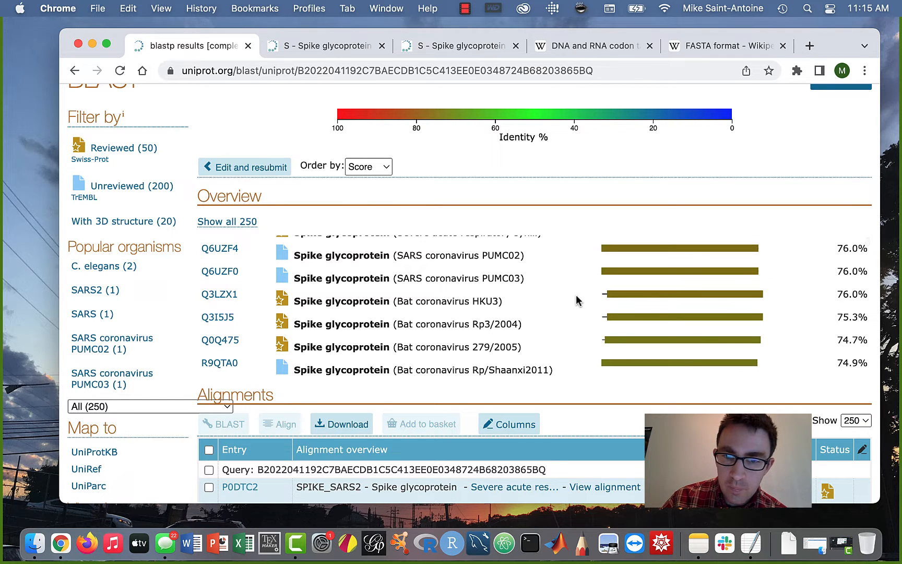
scroll(577, 299, "down", 2)
scroll(577, 299, "up", 6)
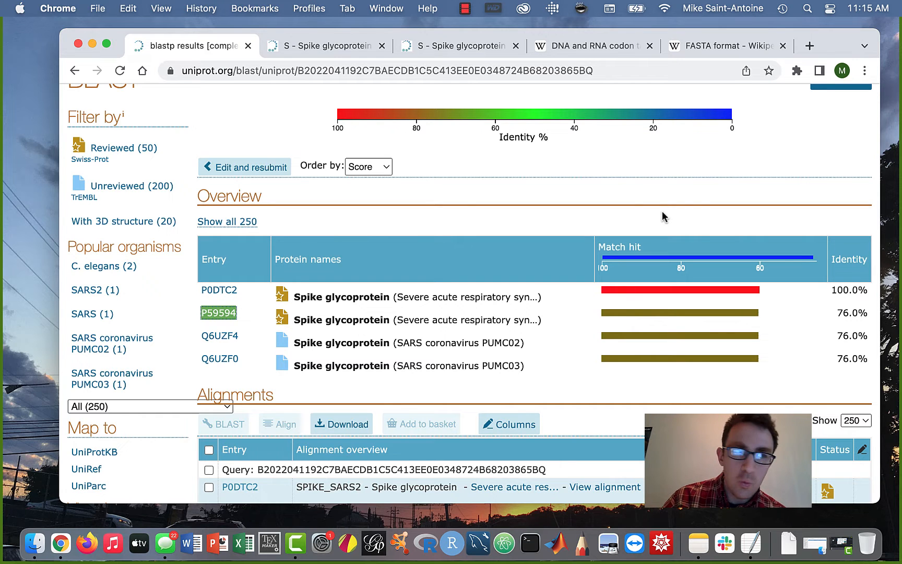
- Examine the E-values, scores and identity percentages of the matches throughout the Alignments list
scroll(661, 216, "down", 1)
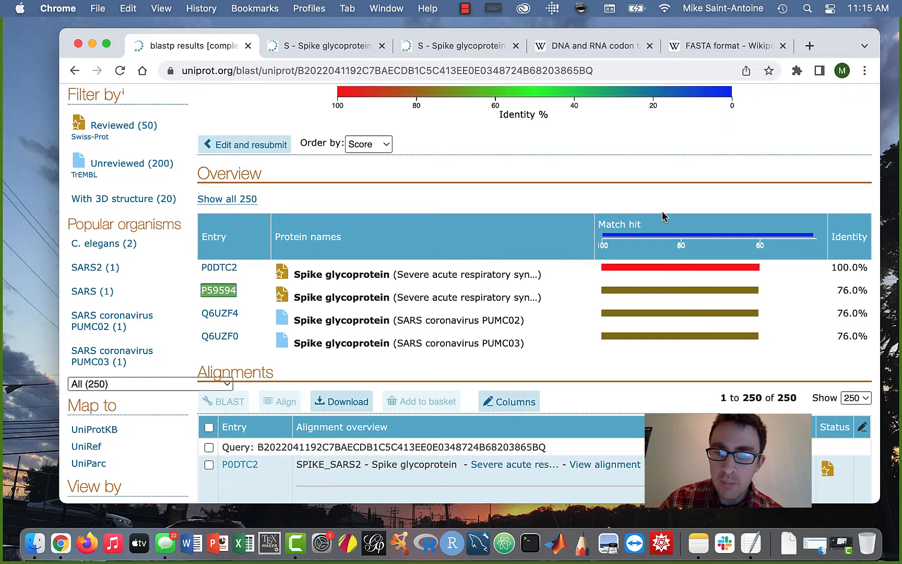
scroll(670, 155, "down", 6)
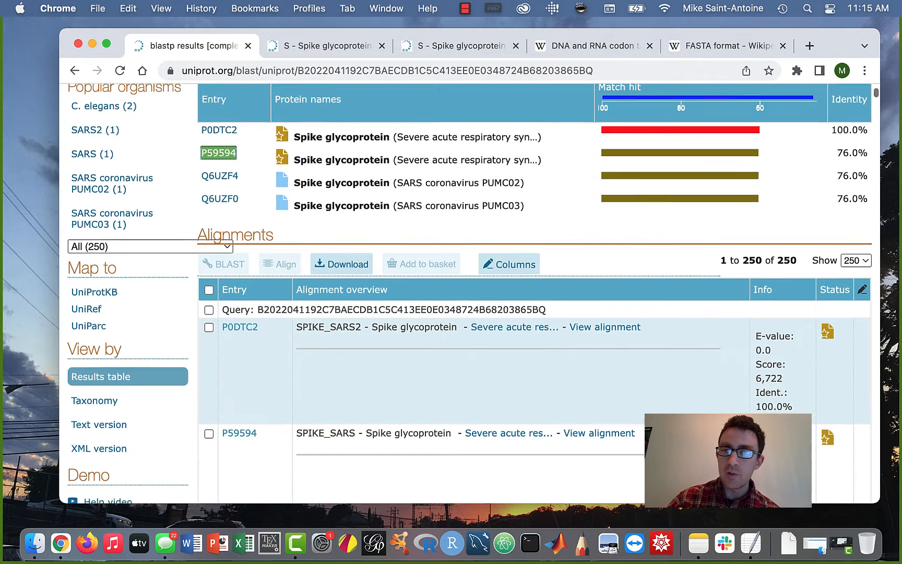
scroll(469, 293, "down", 1)
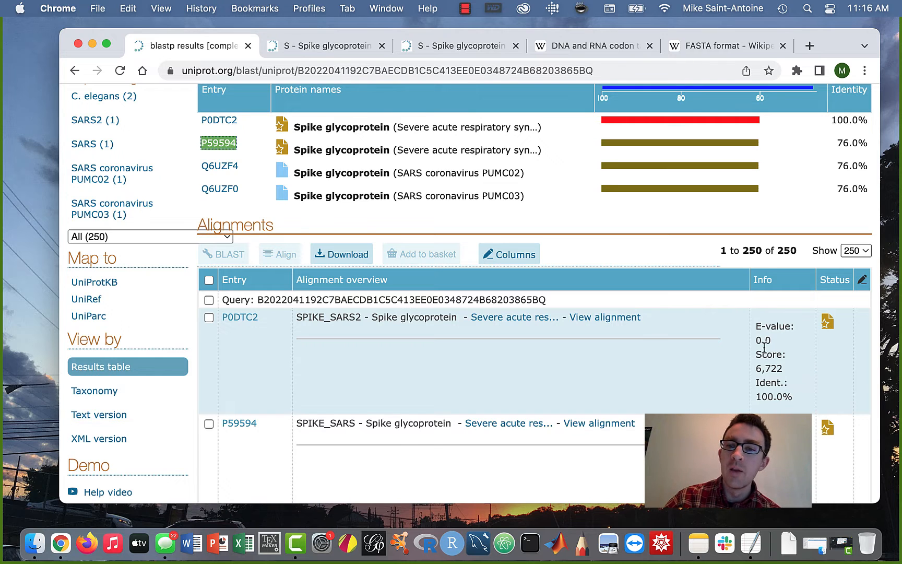
scroll(763, 353, "down", 20)
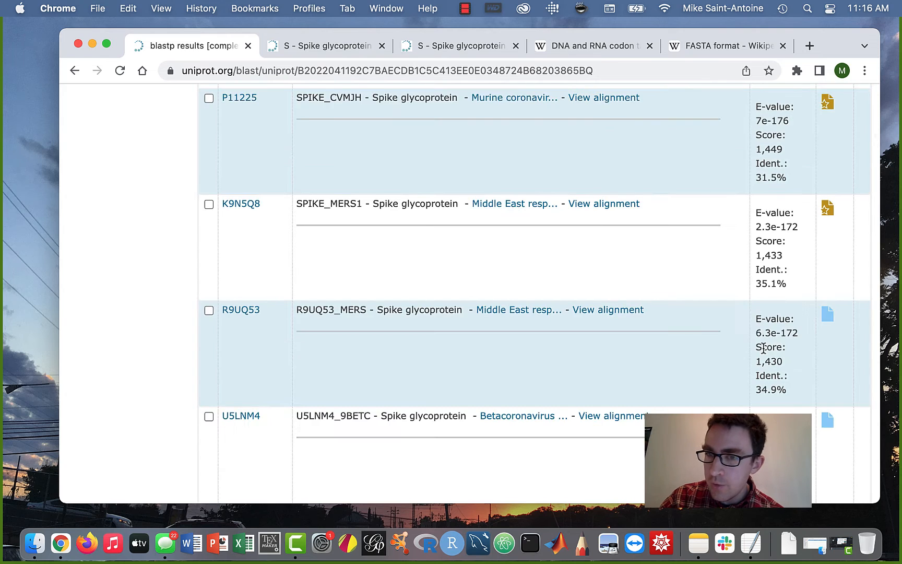
scroll(779, 280, "down", 5)
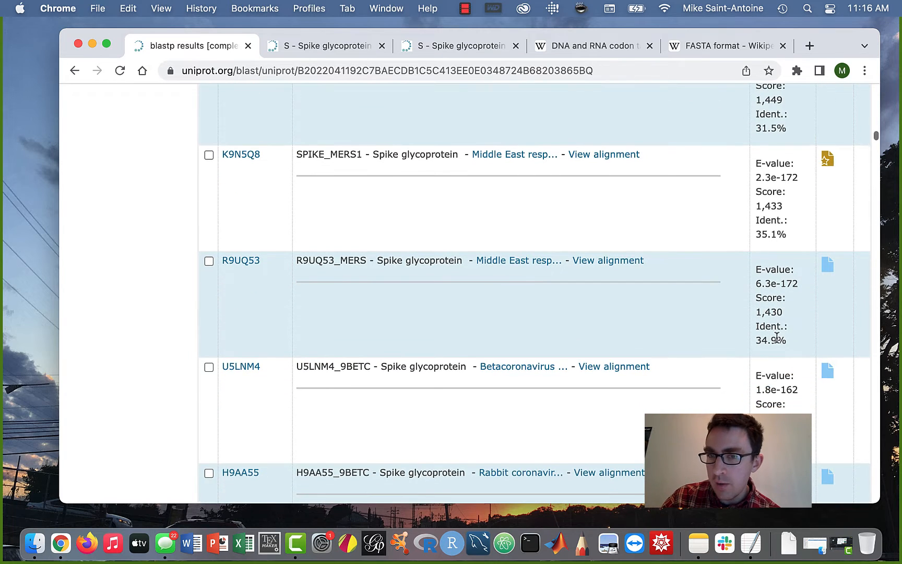
scroll(777, 338, "down", 5)
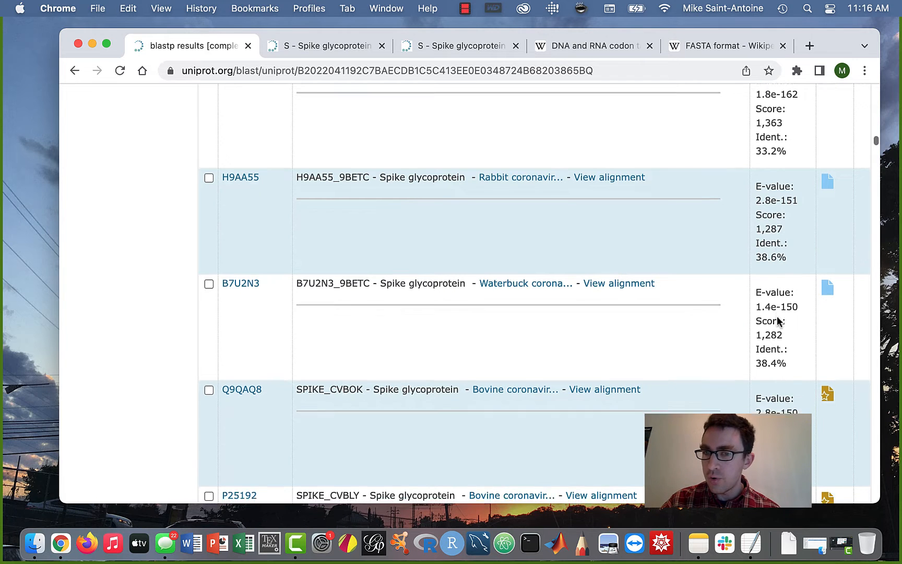
scroll(777, 320, "down", 5)
scroll(776, 316, "down", 4)
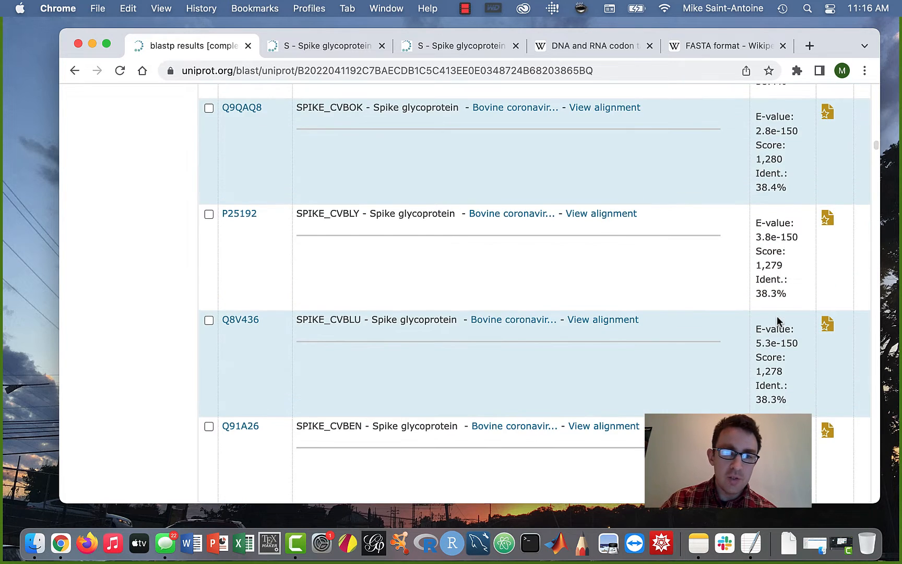
scroll(671, 333, "down", 5)
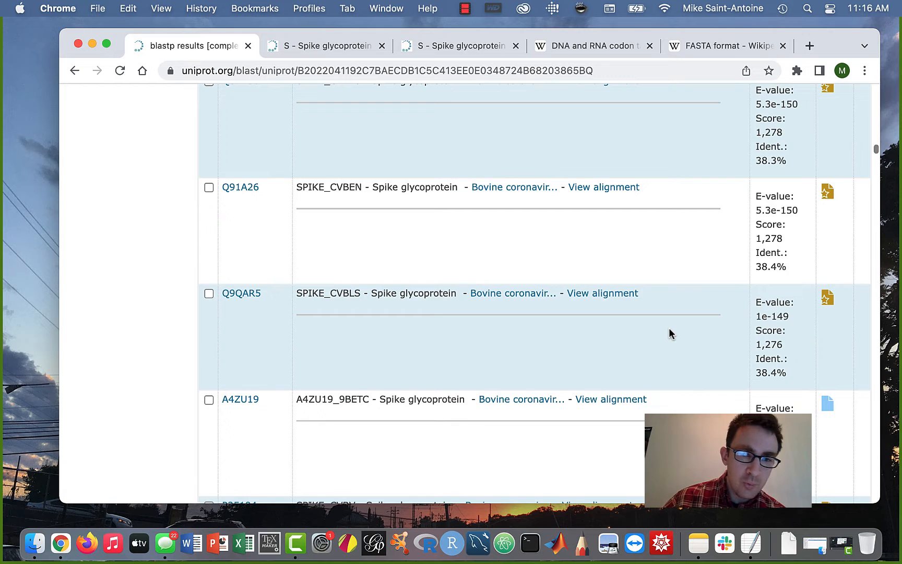
scroll(670, 333, "down", 5)
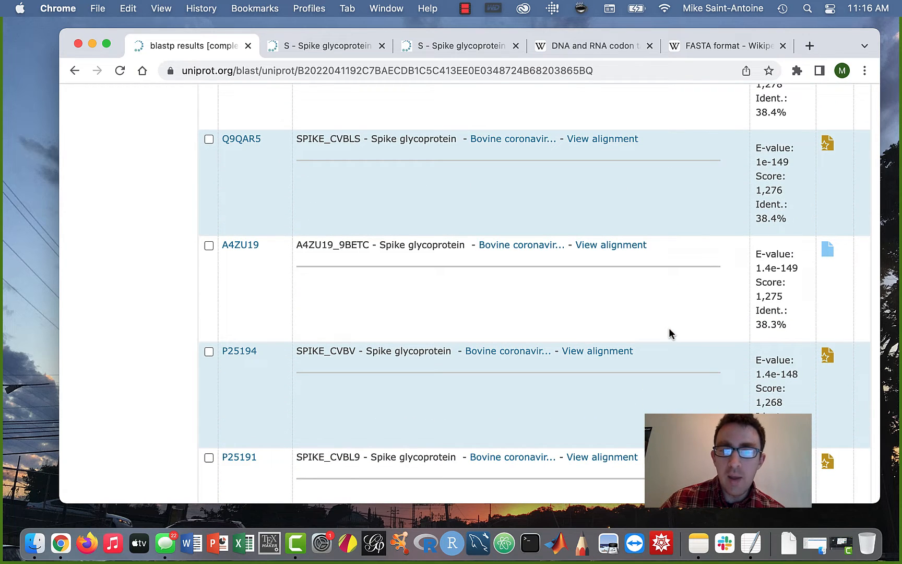
scroll(670, 333, "down", 2)
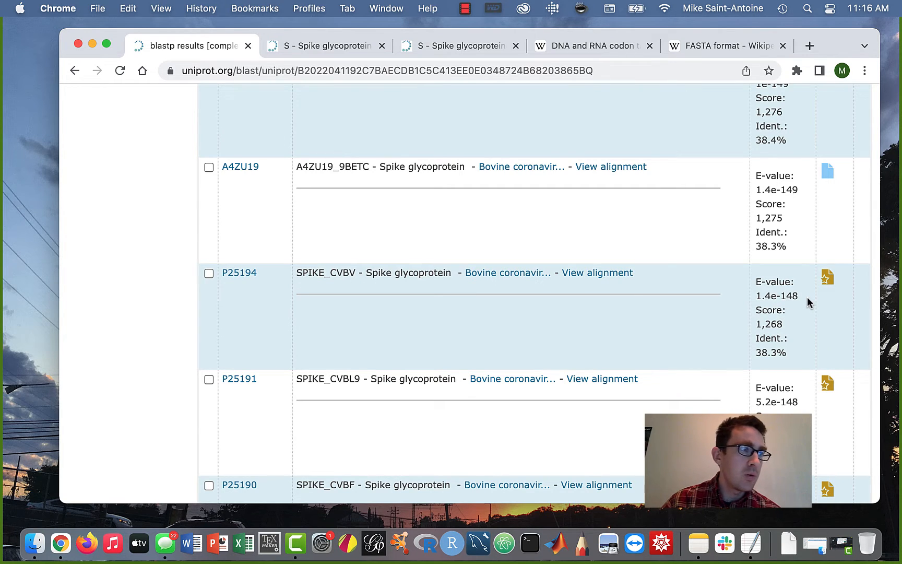
scroll(807, 298, "up", 15)
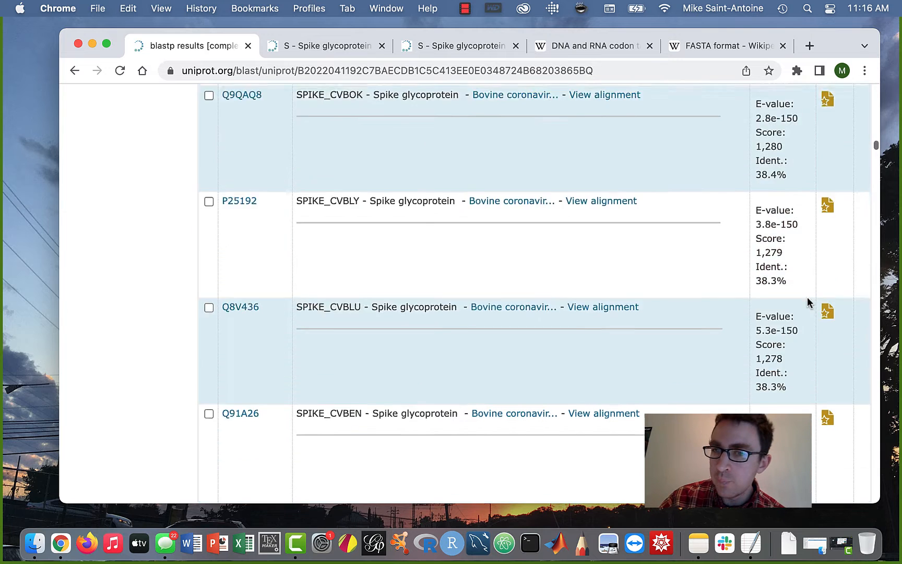
scroll(807, 299, "up", 8)
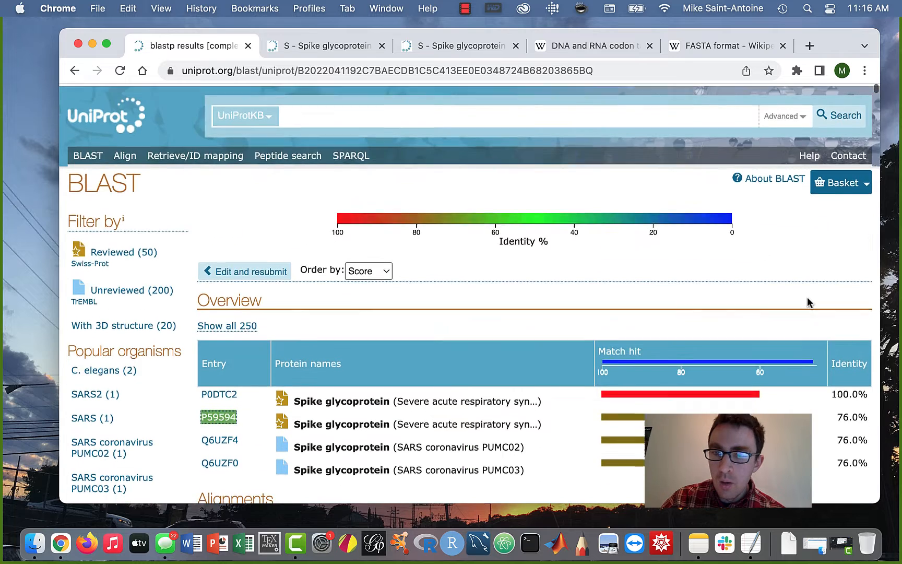
- Select the query sequence and entry P0DTC2 in the Alignments list and run an alignment of the two
scroll(807, 297, "down", 7)
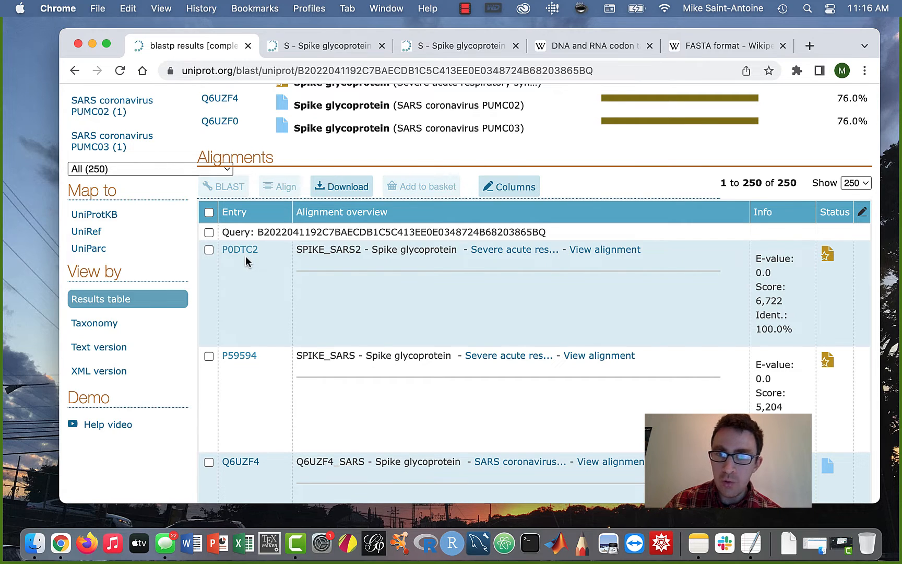
left_click(209, 232)
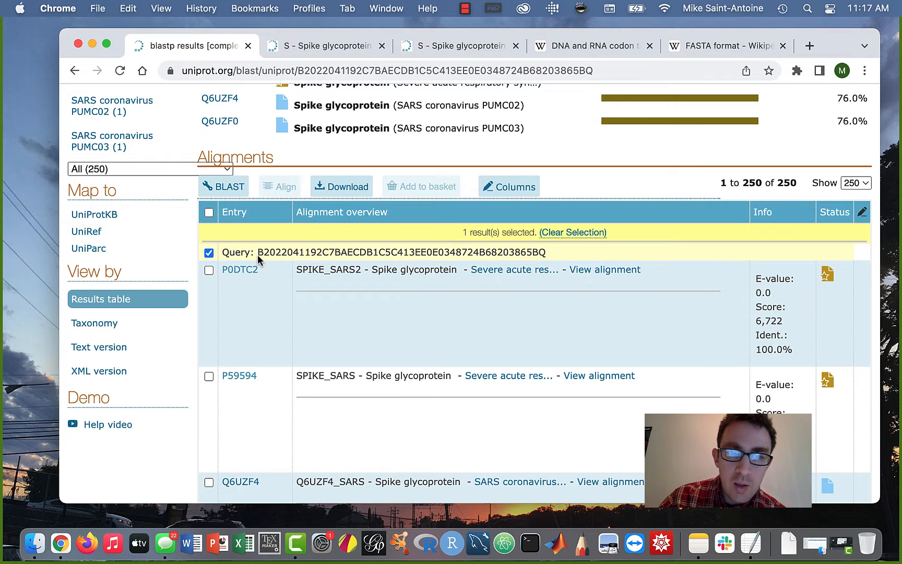
left_click(208, 269)
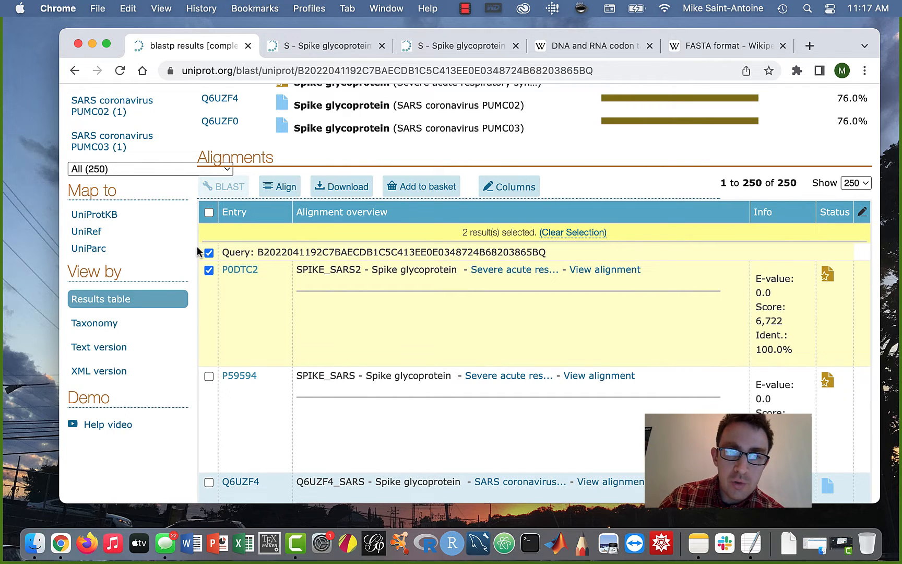
left_click(286, 187)
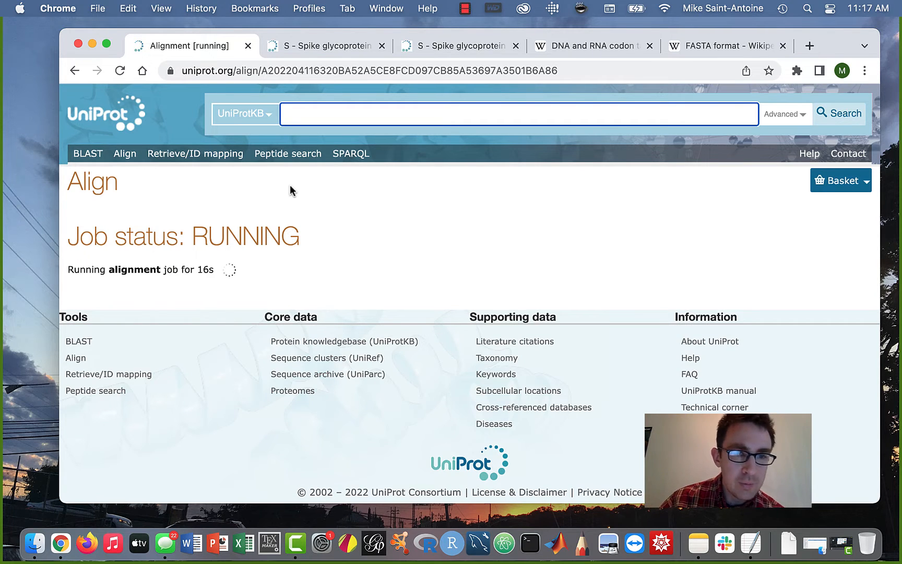
- Examine the completed alignment of the query with P0DTC2, comparing the residues of both sequences from beginning to end
scroll(467, 221, "down", 2)
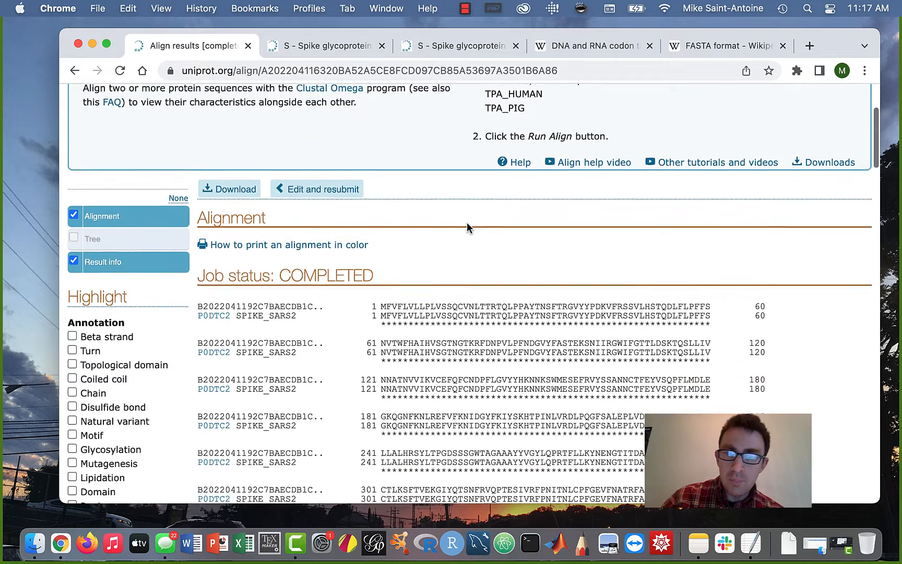
scroll(467, 222, "down", 3)
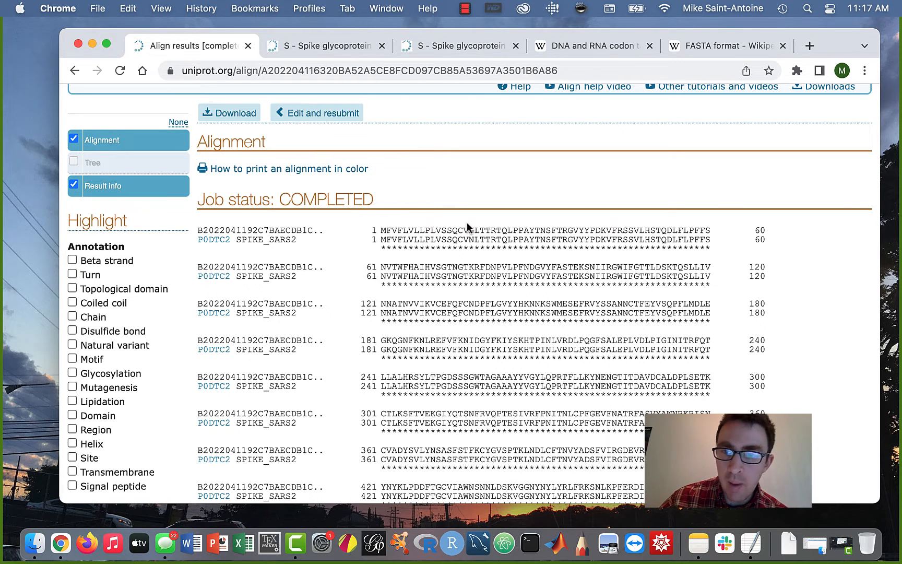
scroll(536, 268, "down", 5)
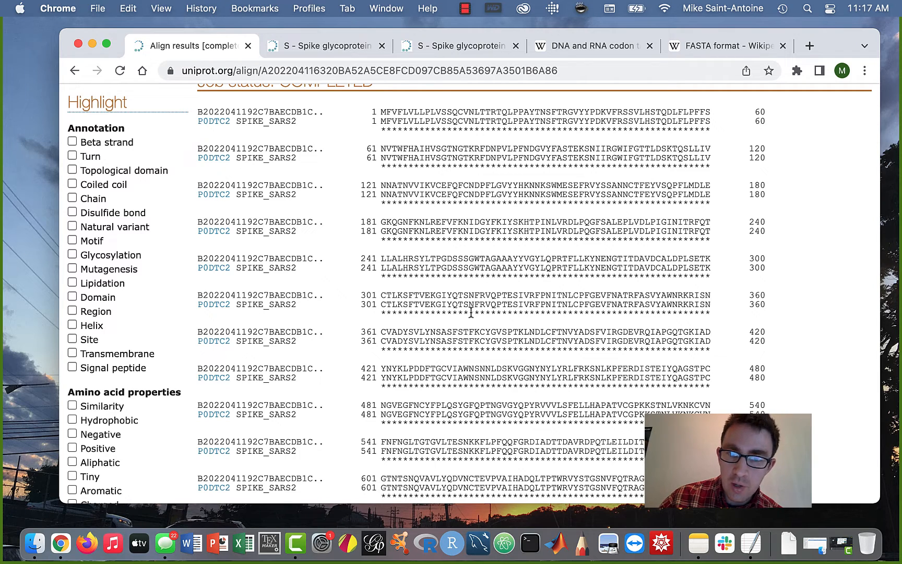
scroll(471, 312, "down", 5)
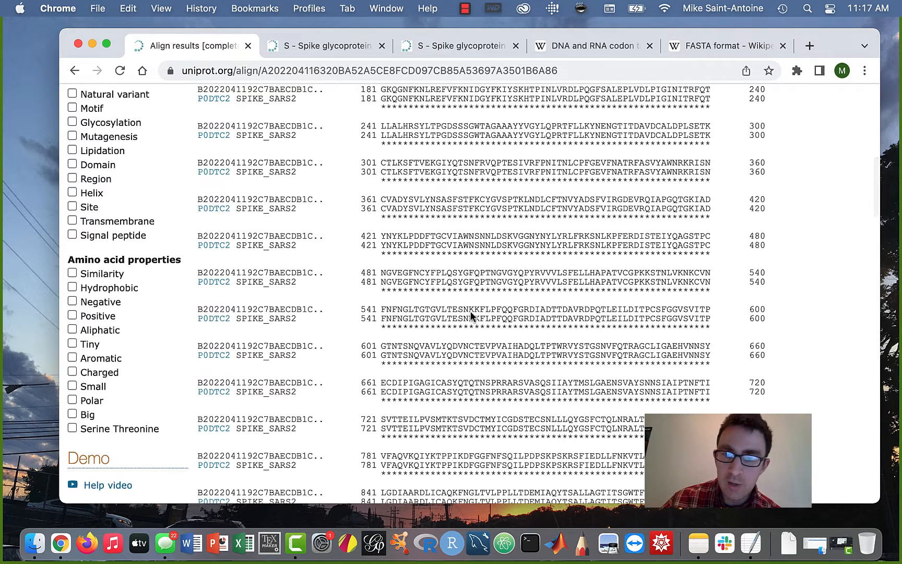
scroll(471, 313, "down", 10)
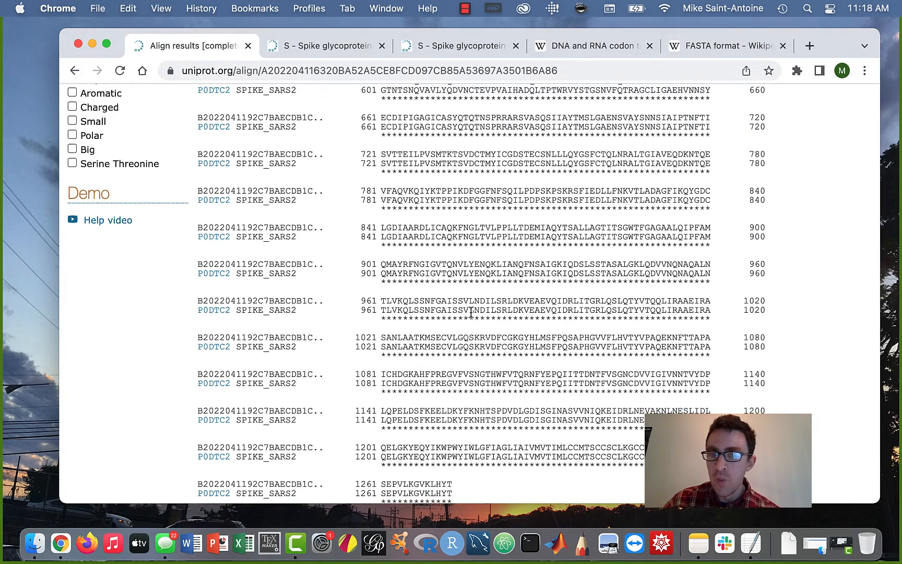
scroll(471, 312, "up", 15)
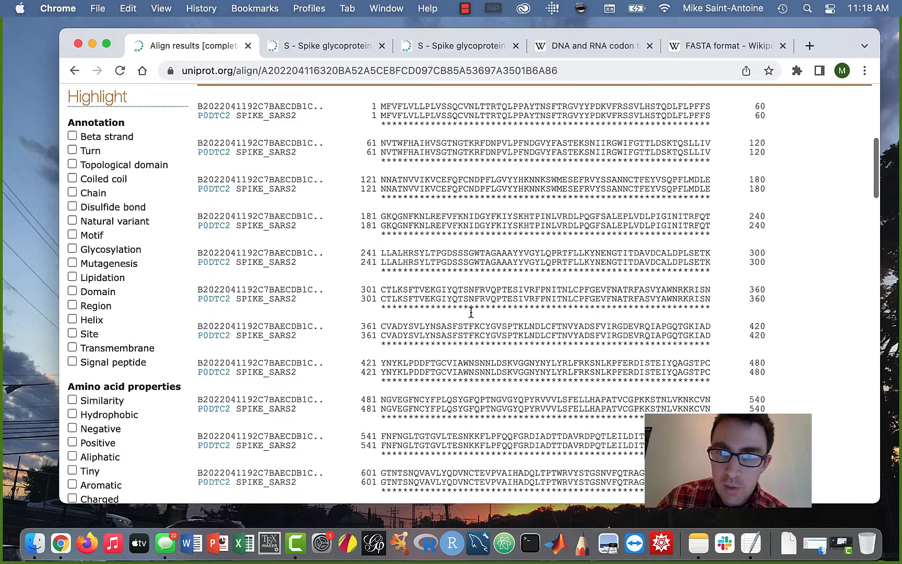
scroll(471, 312, "up", 1)
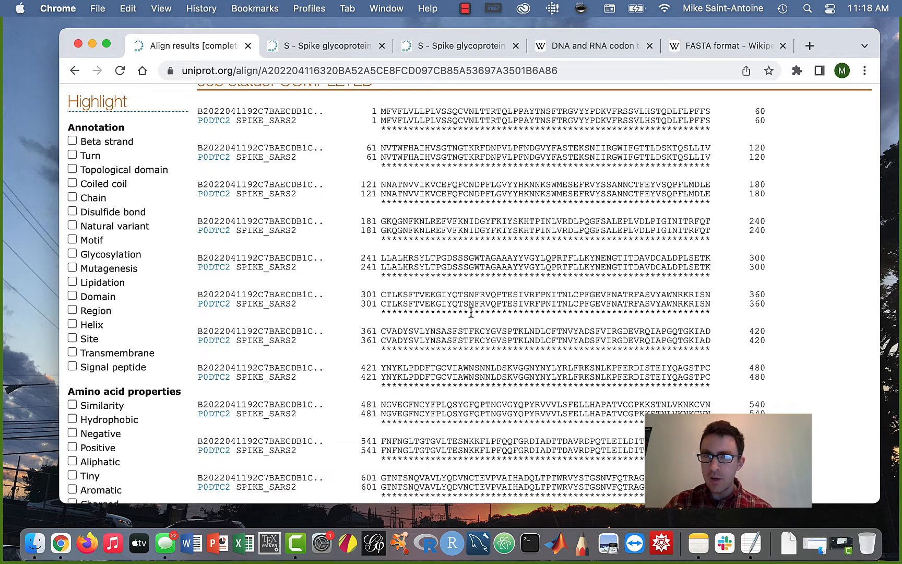
scroll(471, 312, "up", 2)
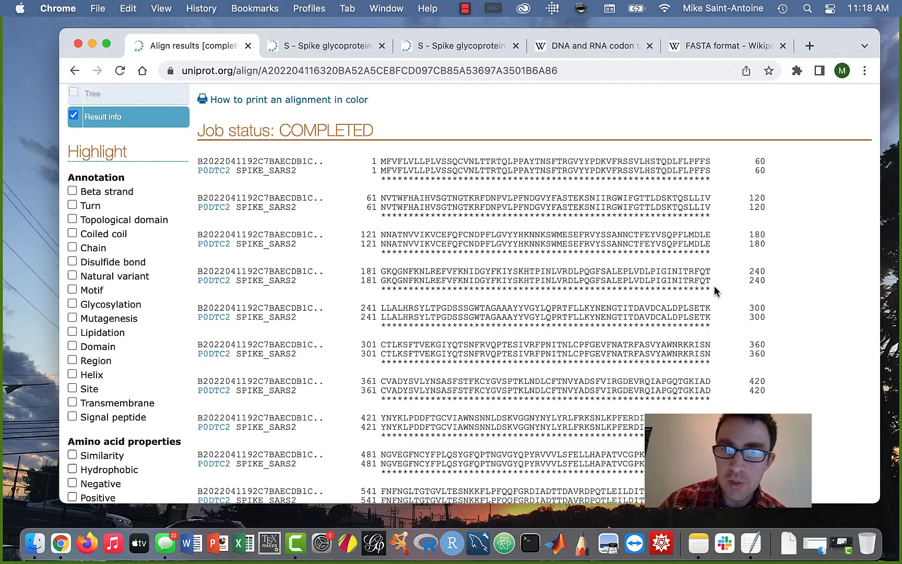
scroll(633, 326, "down", 5)
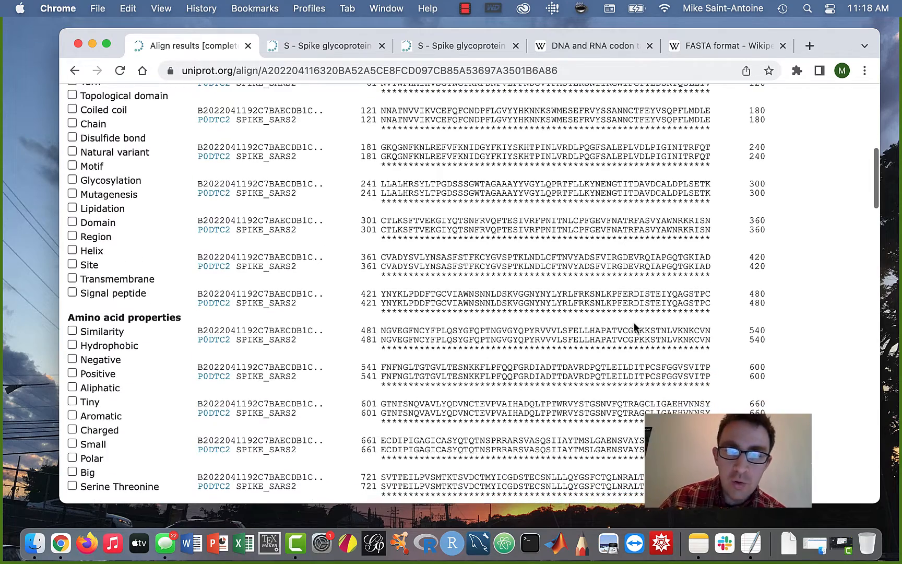
scroll(634, 326, "down", 3)
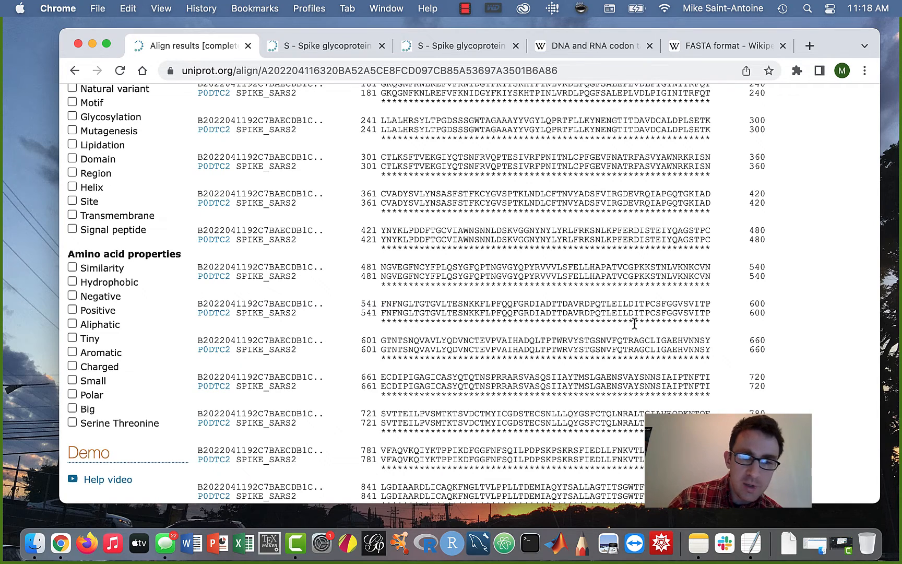
scroll(634, 324, "down", 4)
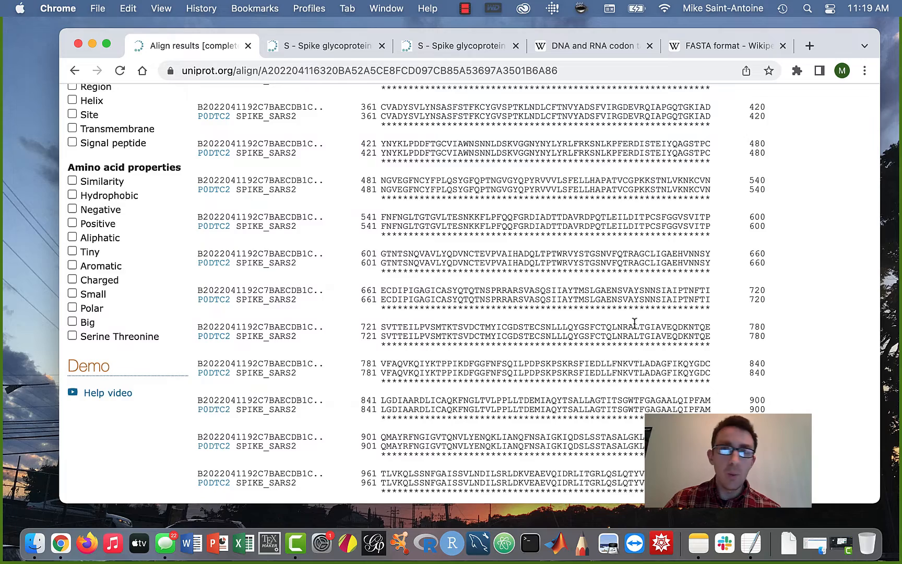
- Highlight the Motif and Glycosylation annotations in the alignment one at a time, clearing each after viewing it
scroll(634, 323, "up", 12)
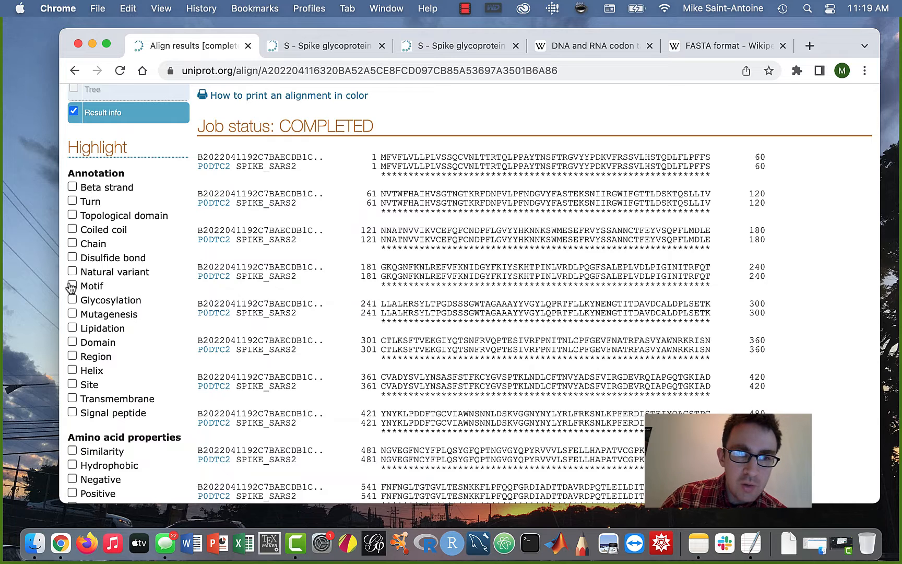
scroll(92, 188, "down", 1)
left_click(72, 254)
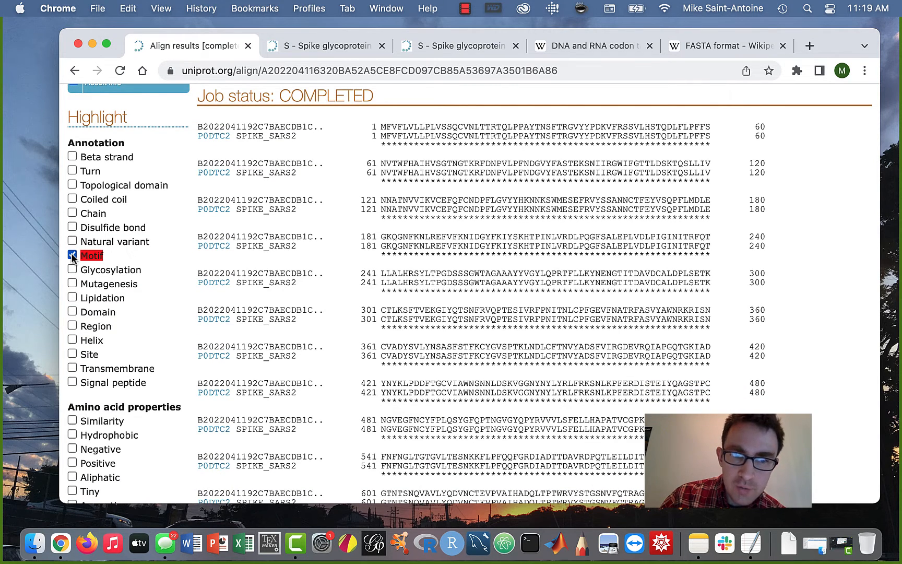
scroll(71, 253, "down", 3)
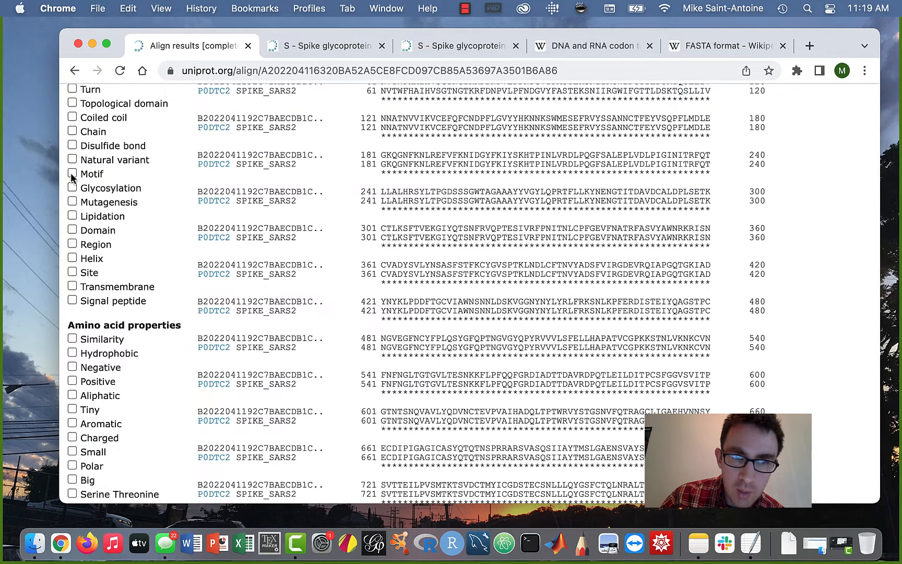
left_click(72, 187)
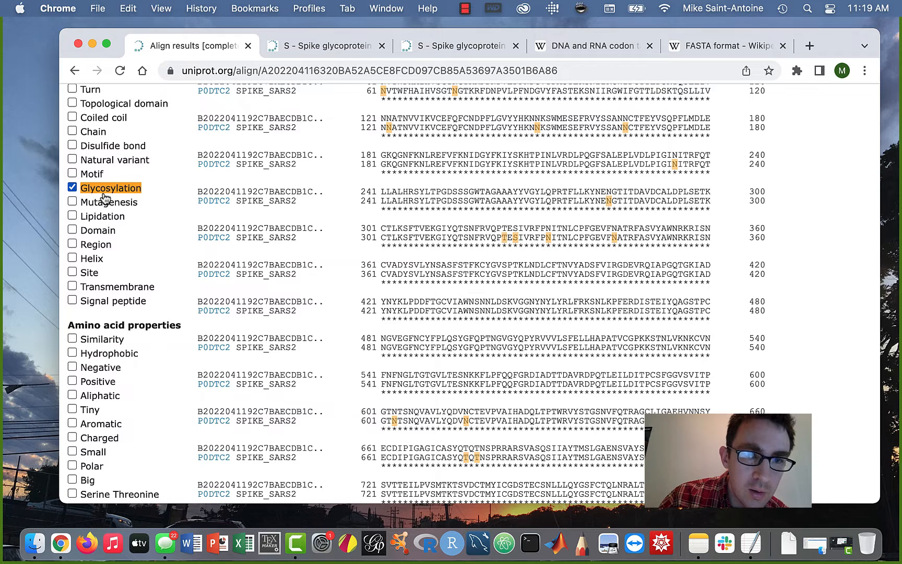
scroll(504, 259, "down", 1)
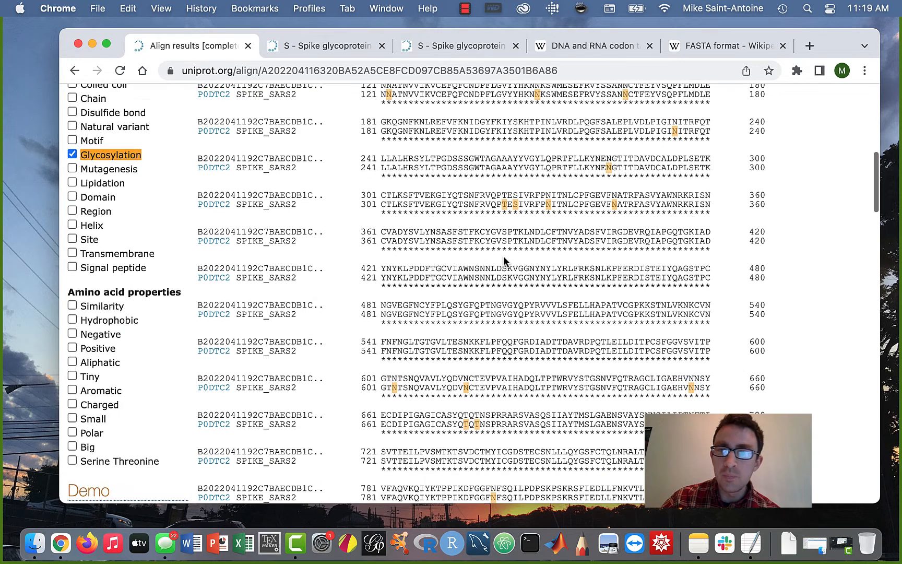
left_click(72, 153)
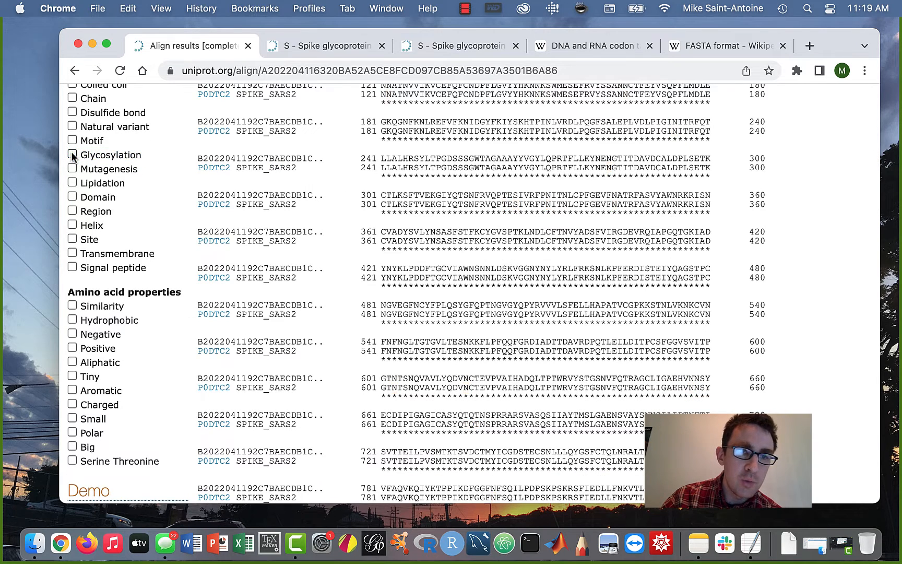
- Highlight the Mutagenesis annotation in the alignment, inspect the marked residues, and clear the highlight
left_click(72, 169)
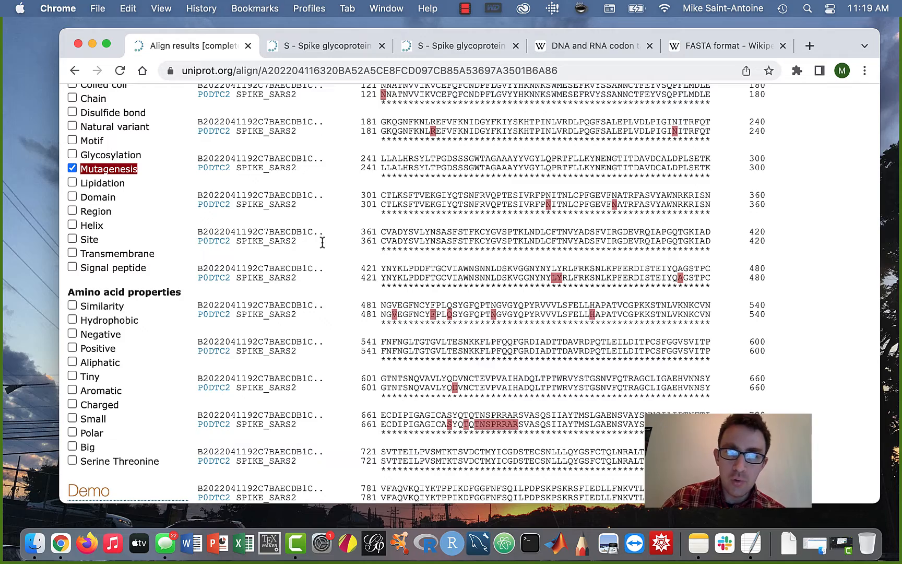
left_click(126, 171)
scroll(317, 278, "down", 1)
scroll(317, 279, "up", 3)
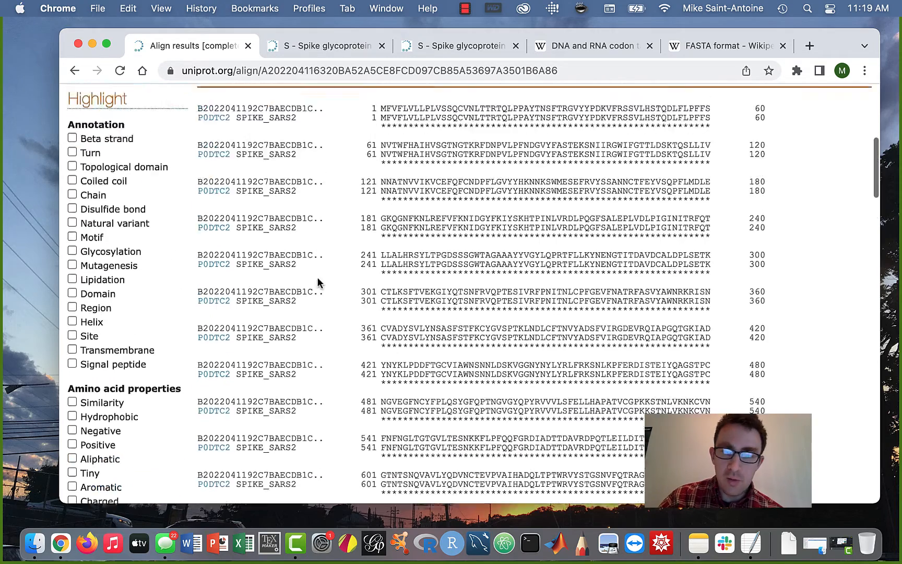
scroll(317, 282, "up", 2)
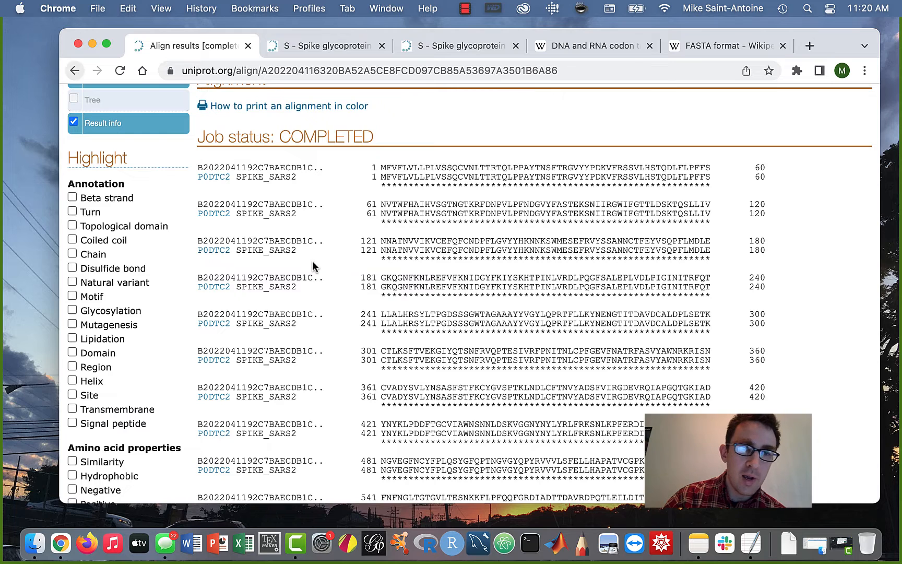
- Return to the BLAST results, replace P0DTC2 with P59594 in the selection, and align it with the query
left_click(76, 71)
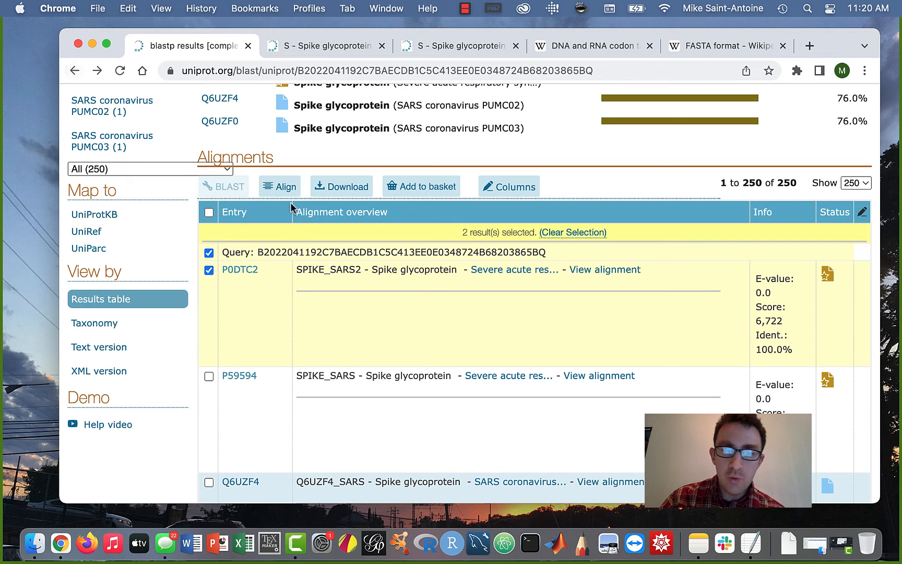
left_click(209, 270)
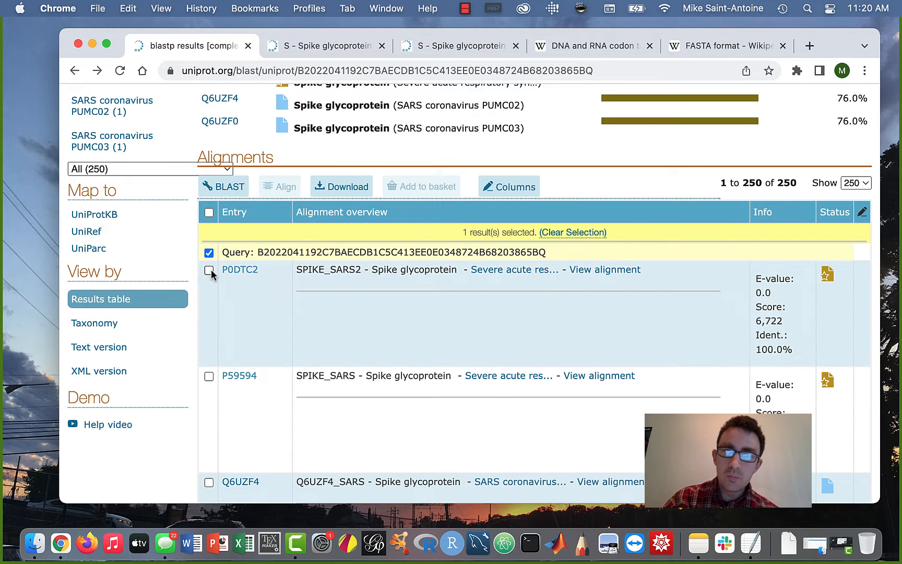
left_click(209, 375)
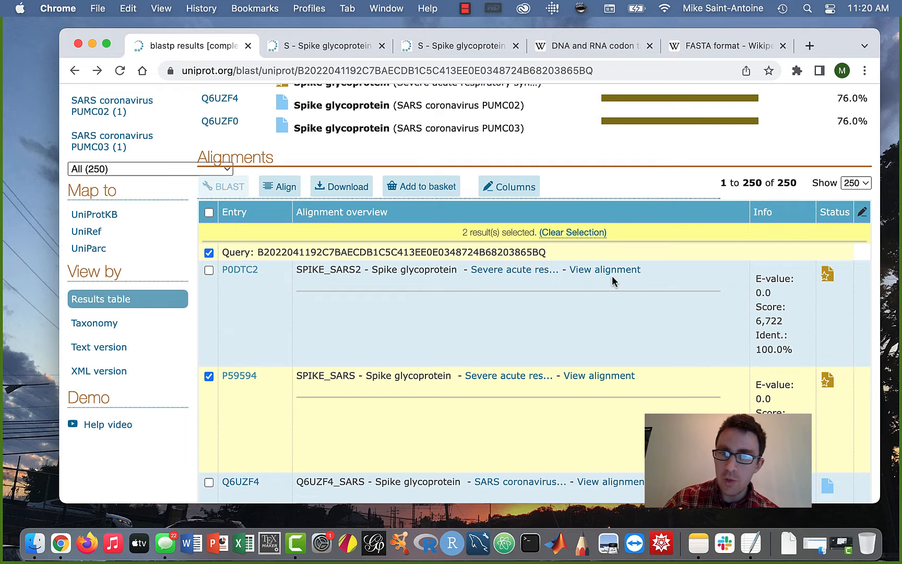
scroll(441, 293, "down", 1)
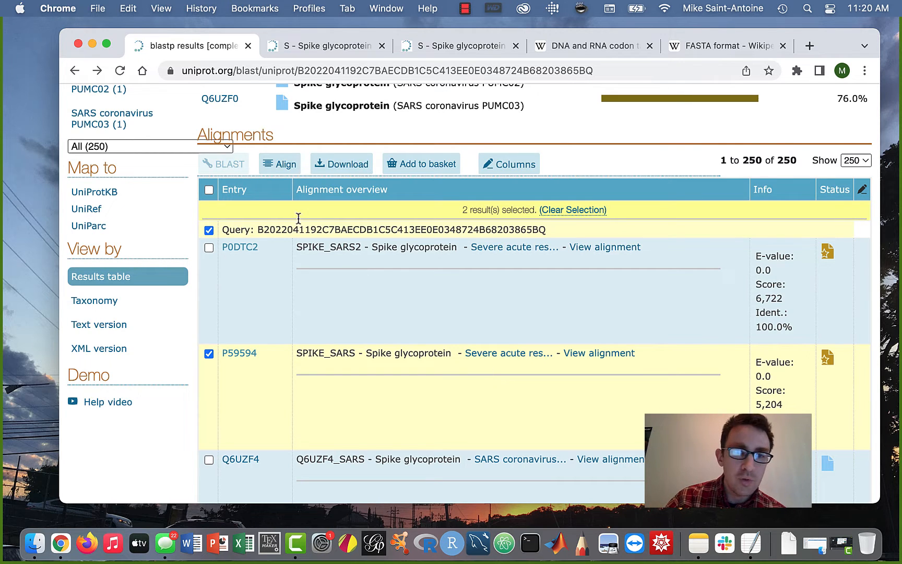
left_click(282, 166)
- Inspect the P59594 alignment and mark the query residues VSGTNGT opposite the gap in the second block
scroll(611, 297, "down", 2)
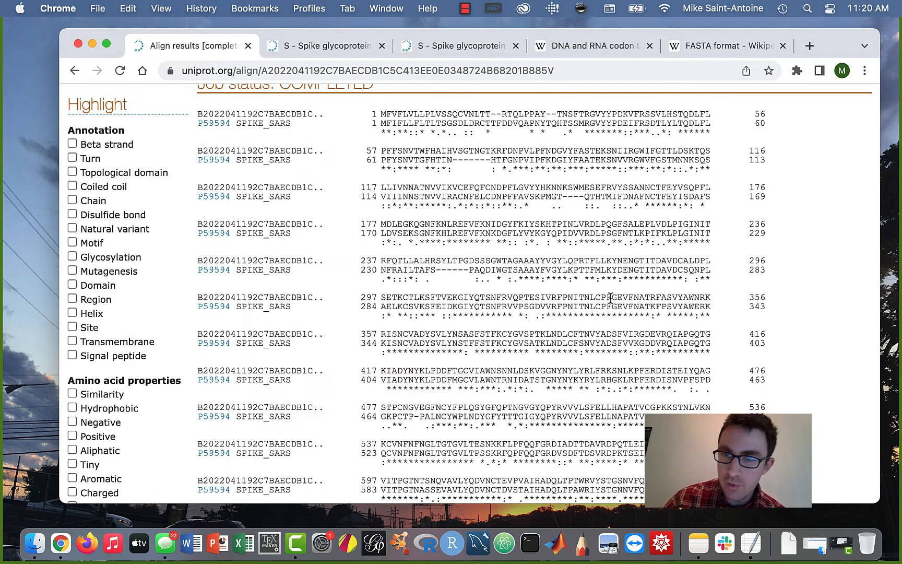
scroll(611, 297, "up", 2)
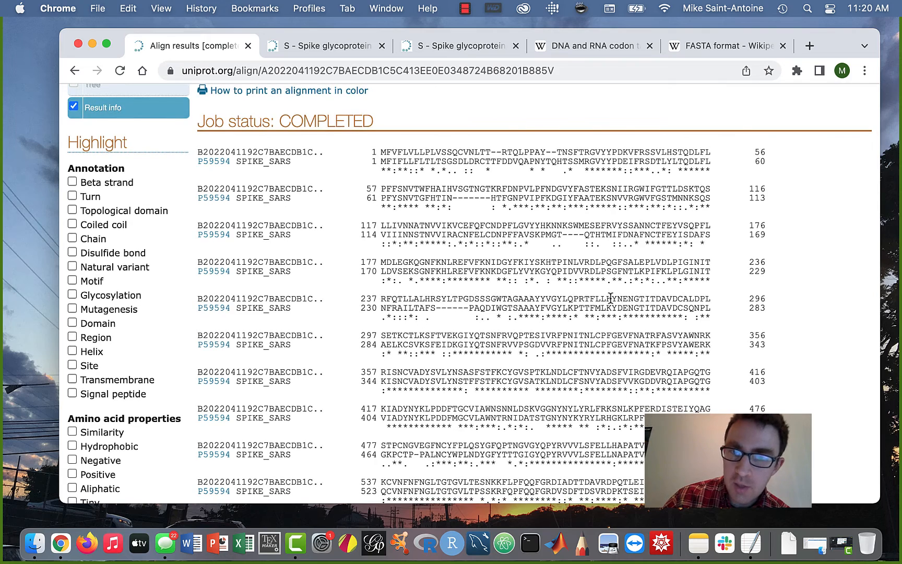
scroll(611, 297, "down", 1)
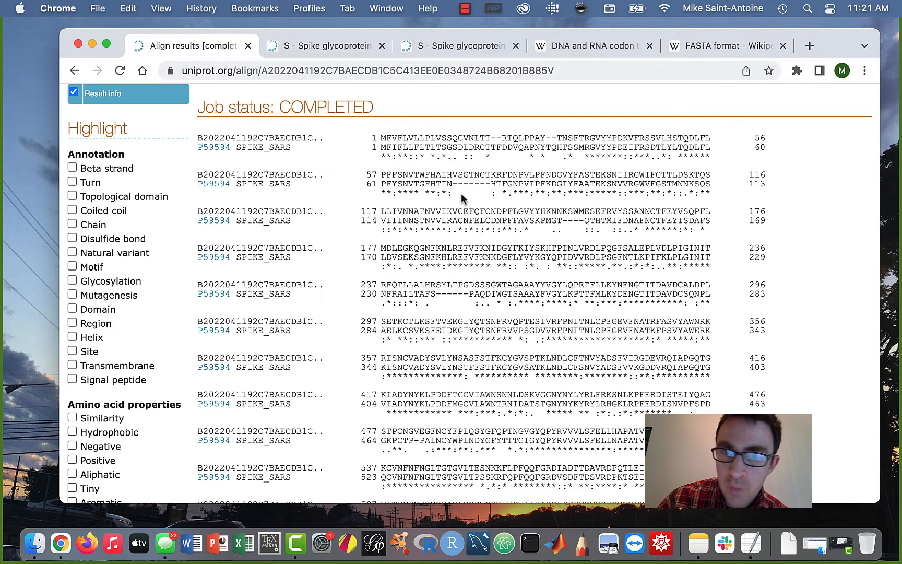
left_click_drag(452, 177, 491, 177)
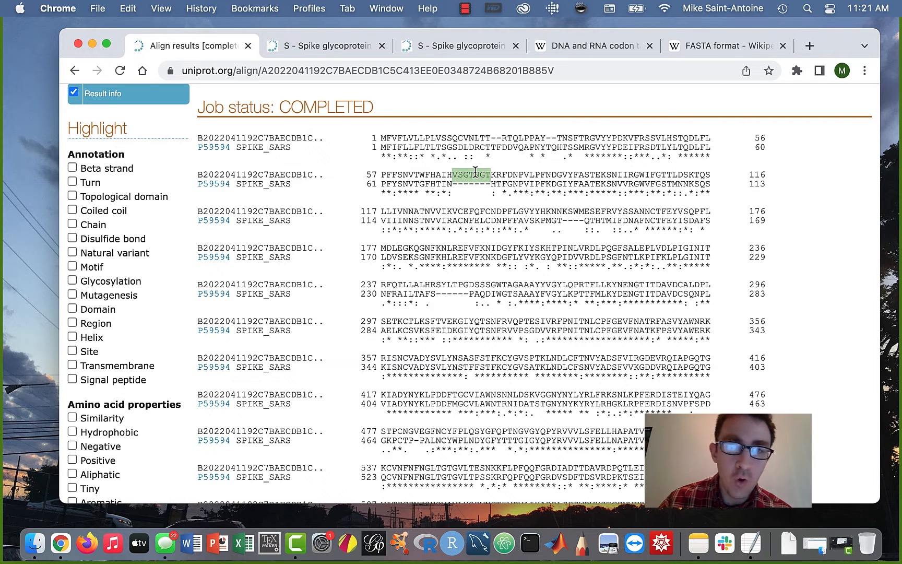
left_click(475, 172)
- Mark the query residues YY in the third block and compare them with the P59594 residues below
scroll(472, 178, "down", 1)
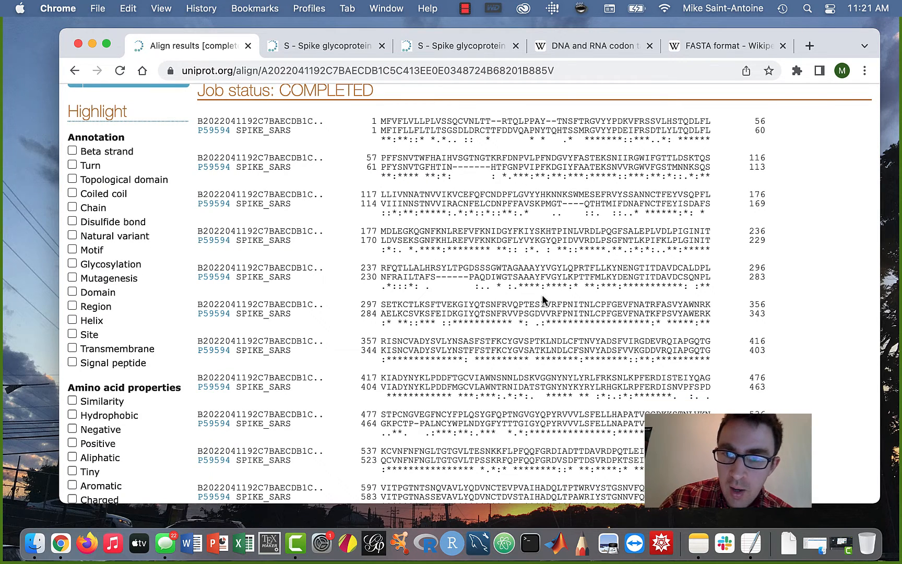
scroll(541, 296, "down", 1)
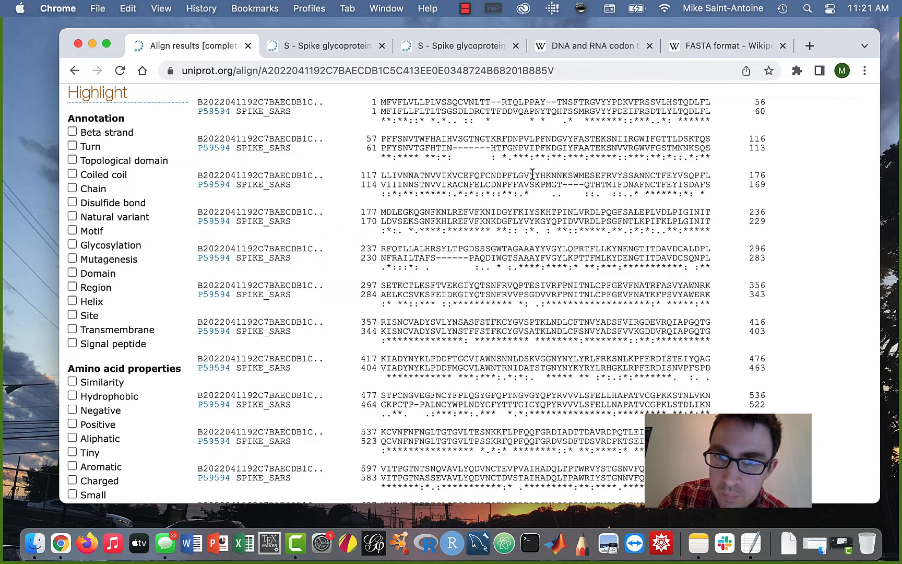
left_click_drag(528, 176, 540, 176)
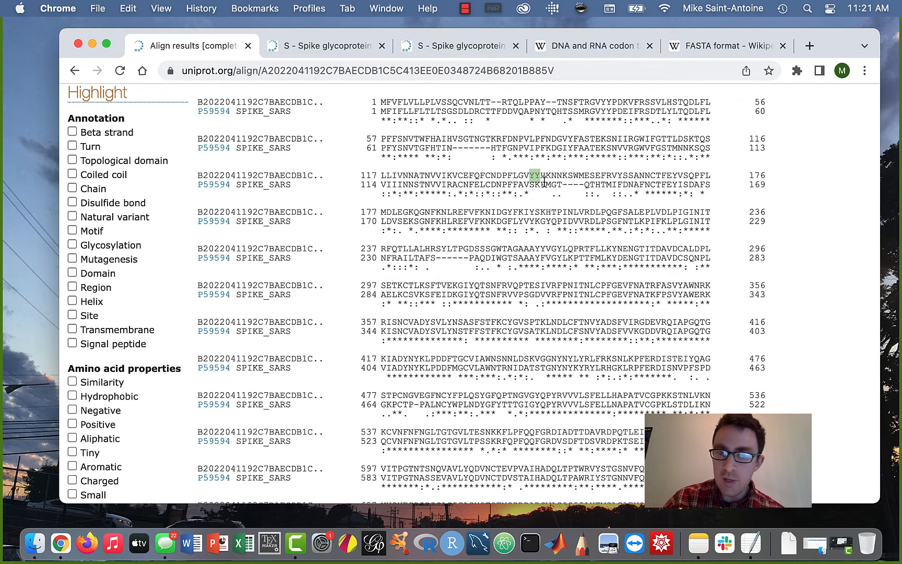
left_click(601, 210)
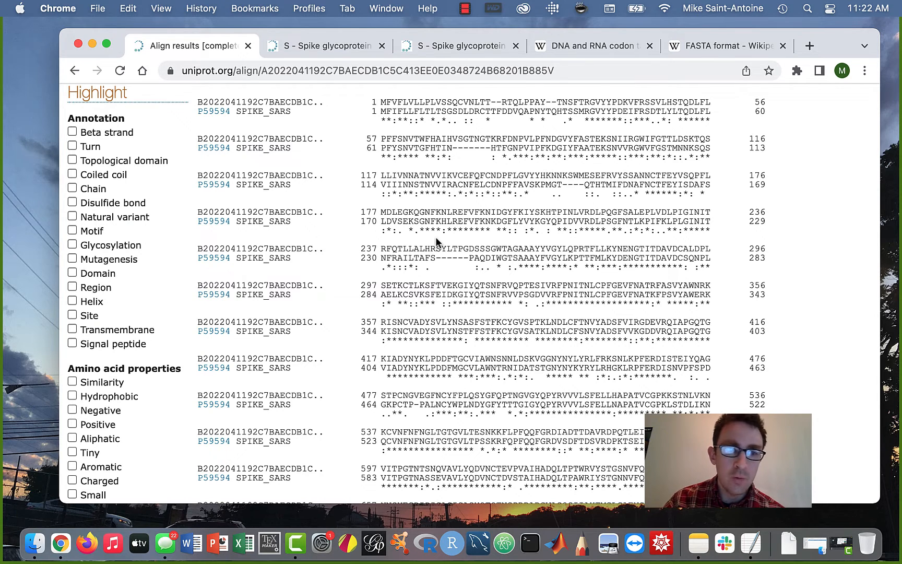
- Go back to the BLAST results and review the top matches in the Overview table
left_click(74, 70)
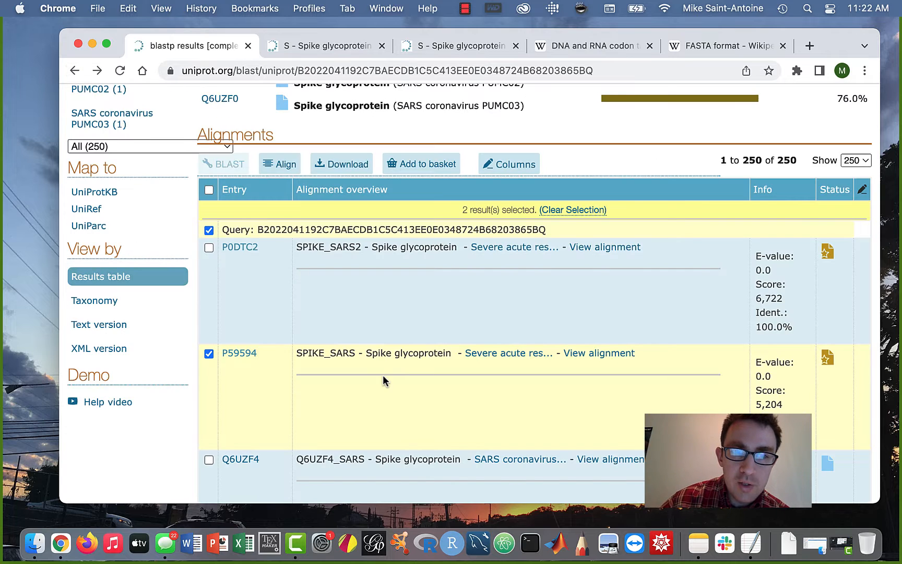
scroll(355, 402, "up", 1)
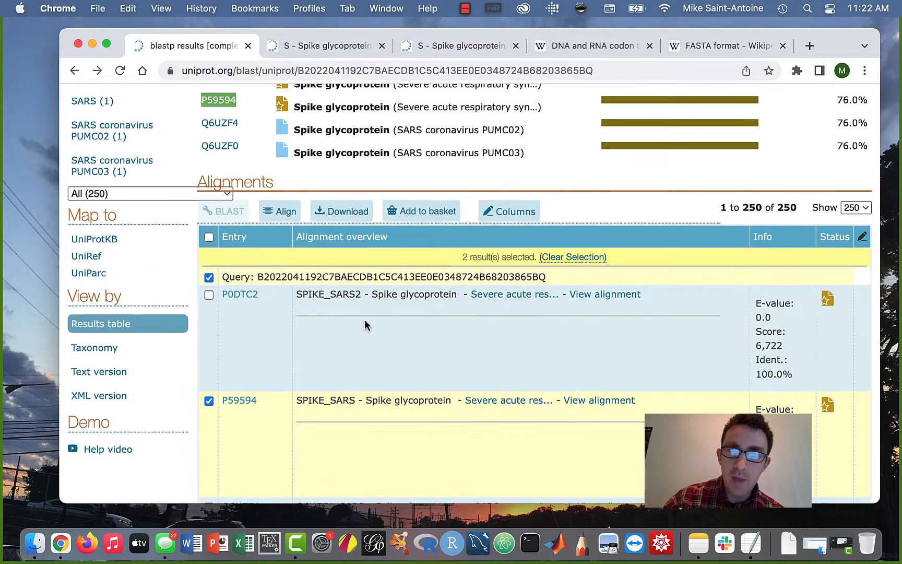
scroll(364, 320, "up", 3)
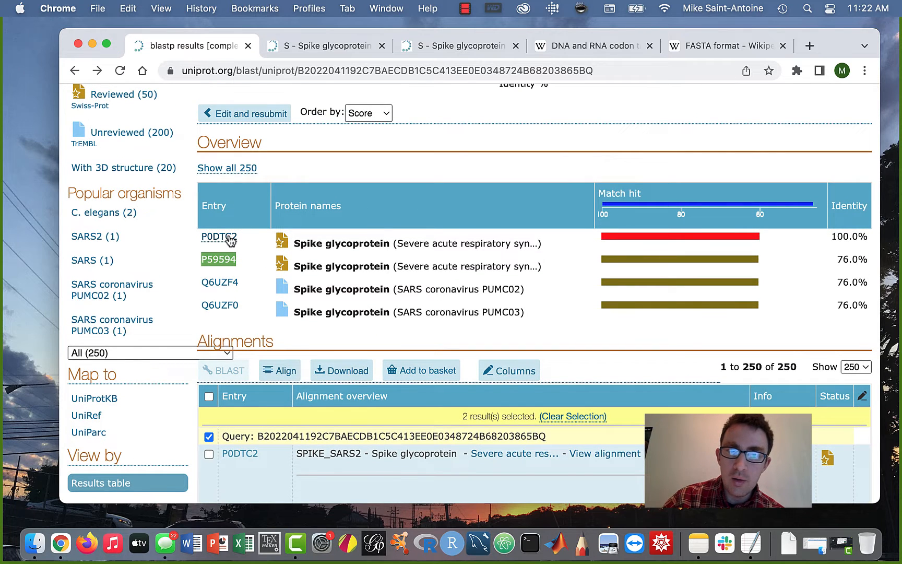
- Open the UniProtKB entry of the top match, P0DTC2, from the BLAST results overview
left_click(384, 179)
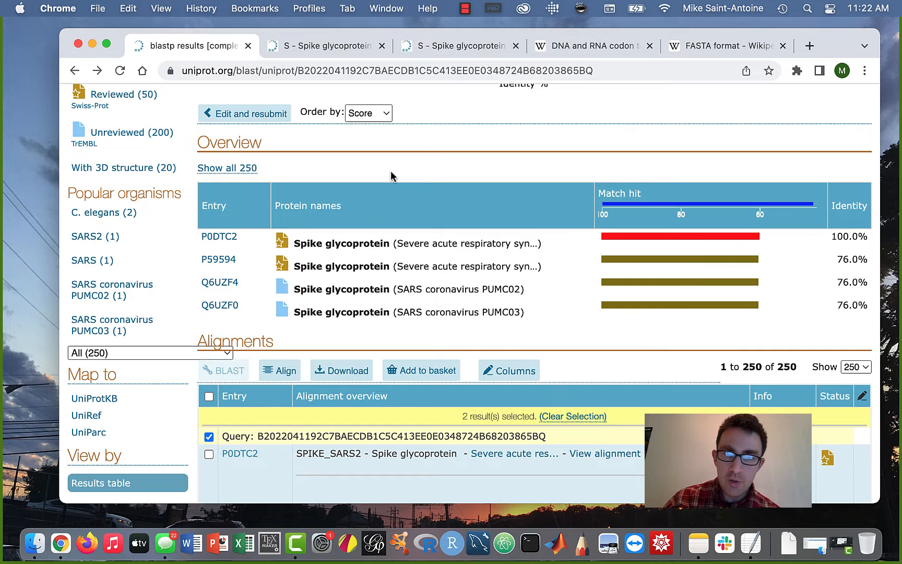
scroll(392, 176, "up", 5)
scroll(391, 176, "down", 2)
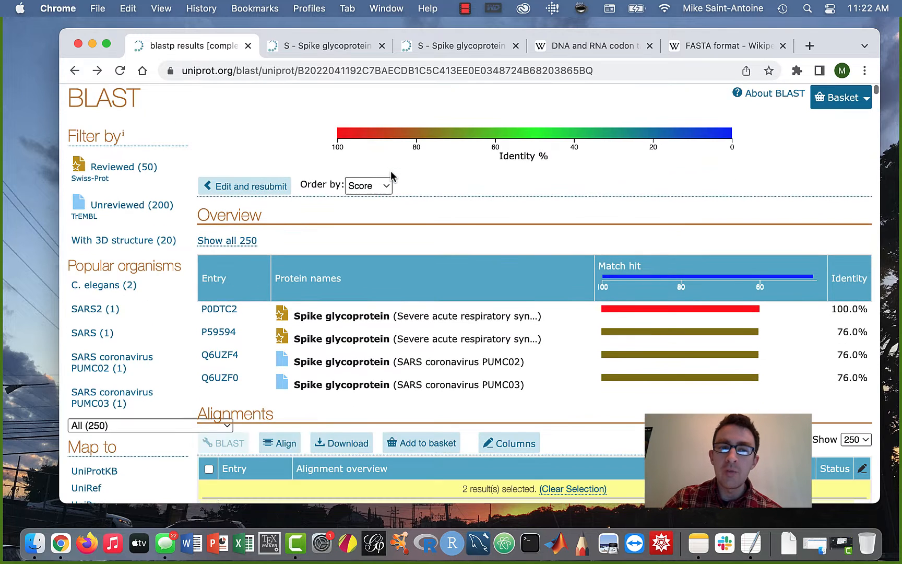
left_click(225, 310)
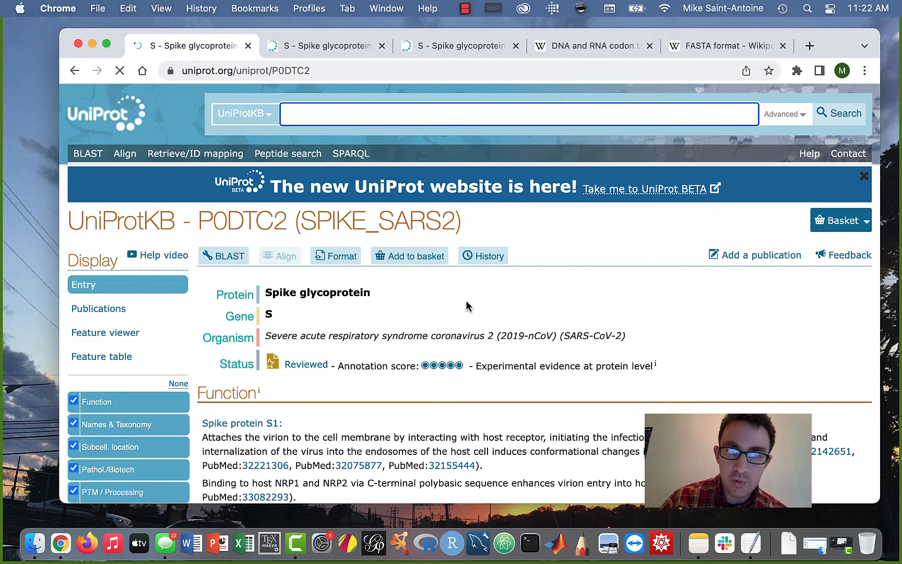
- Read the P0DTC2 entry's Function section, from the spike protein S1 description through the GO biological process annotations
scroll(466, 305, "down", 5)
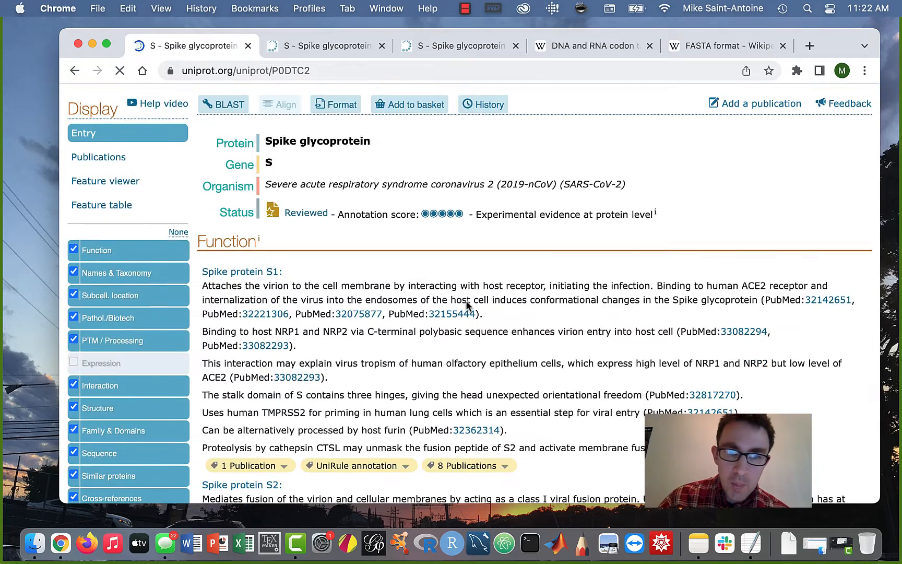
scroll(465, 302, "down", 15)
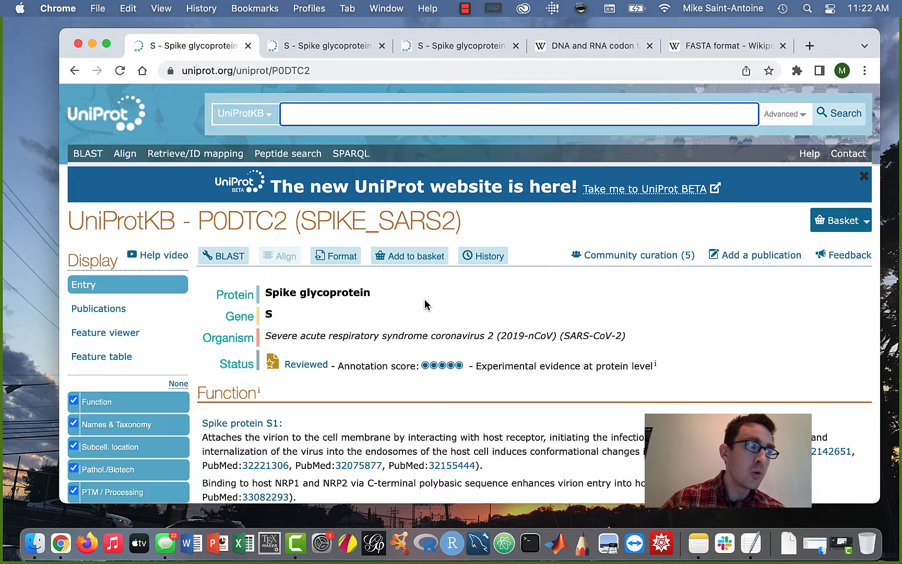
scroll(425, 302, "down", 2)
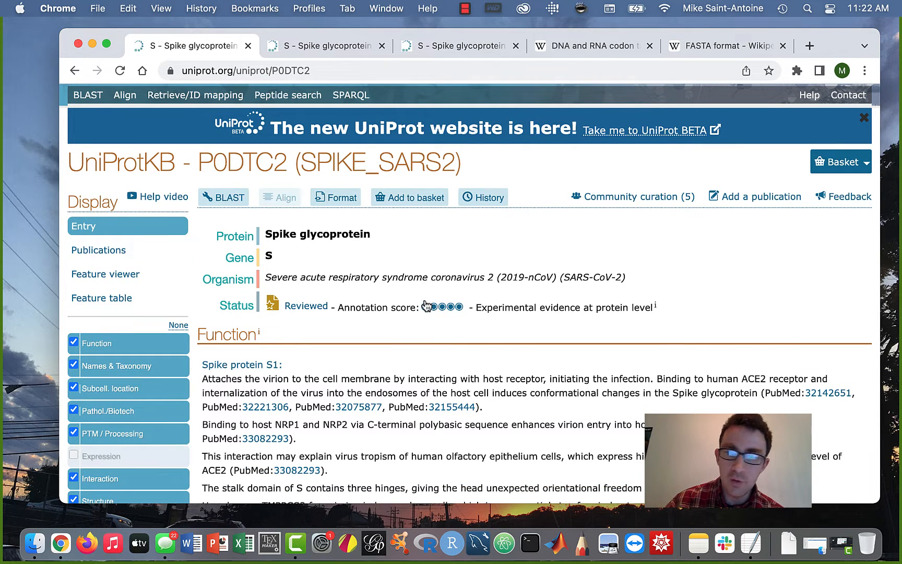
scroll(425, 303, "down", 8)
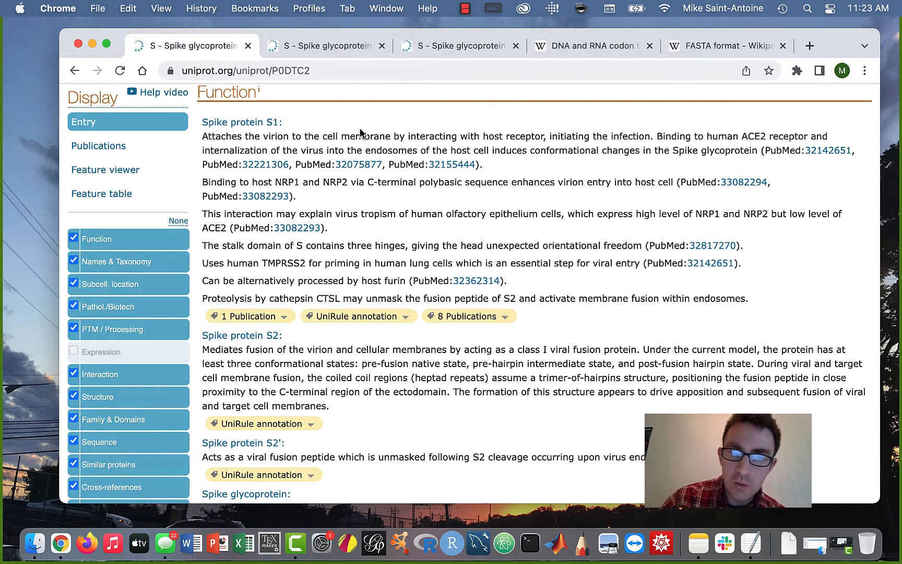
scroll(360, 132, "down", 2)
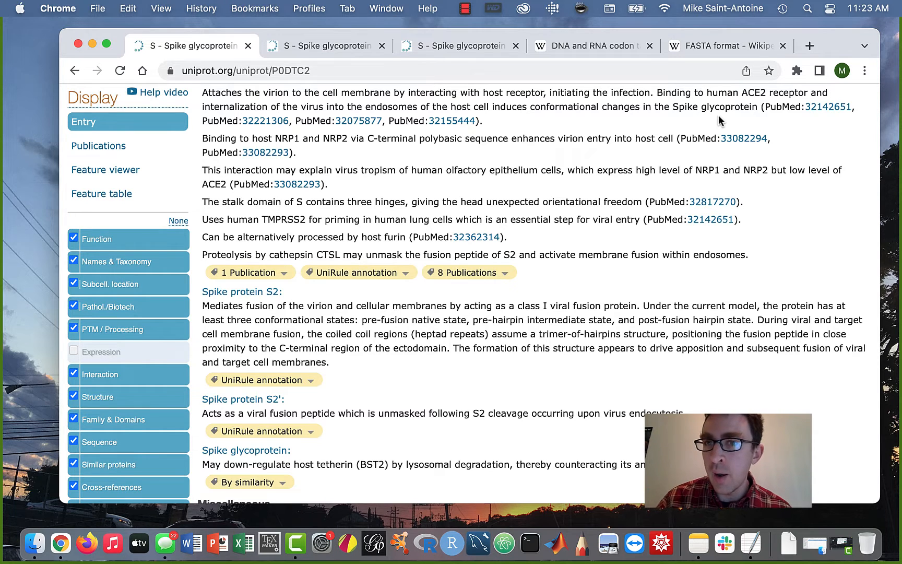
scroll(719, 121, "down", 5)
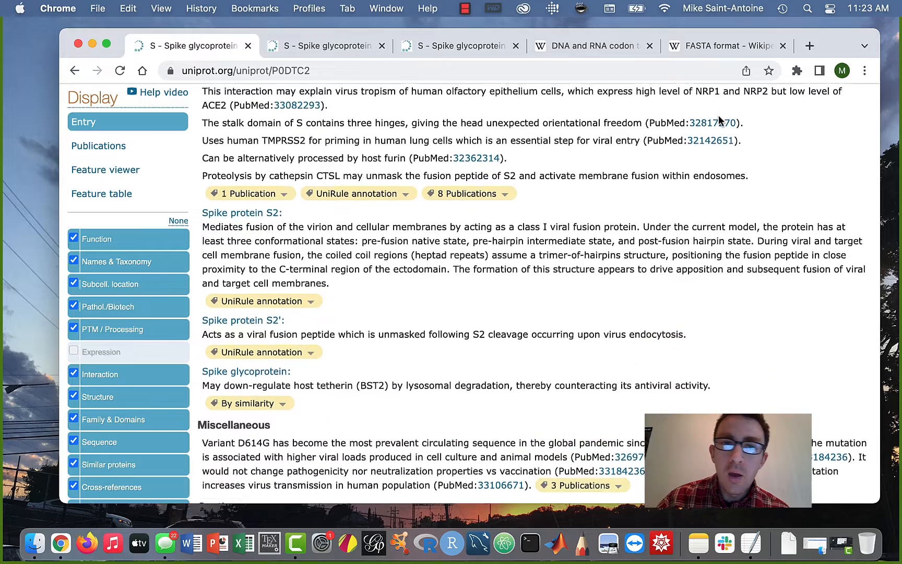
scroll(718, 121, "down", 10)
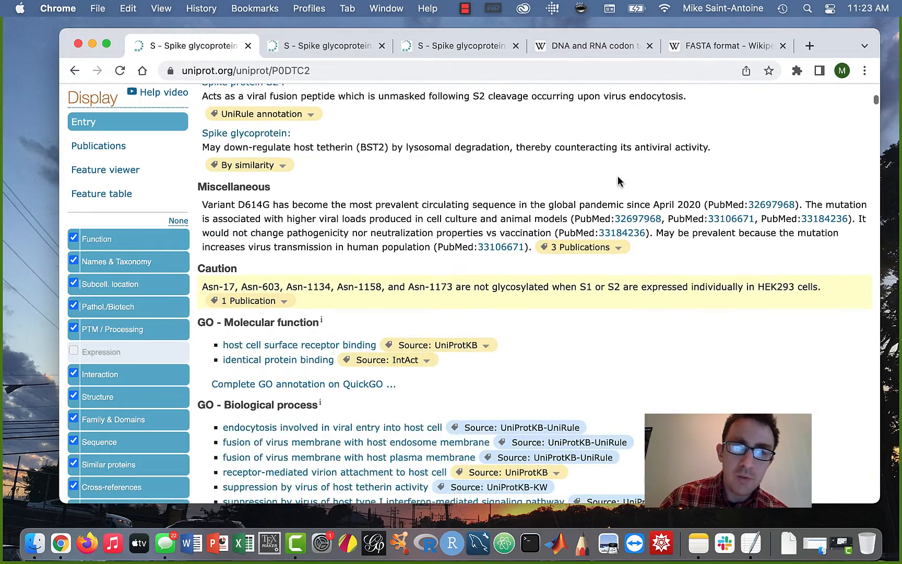
scroll(617, 180, "up", 20)
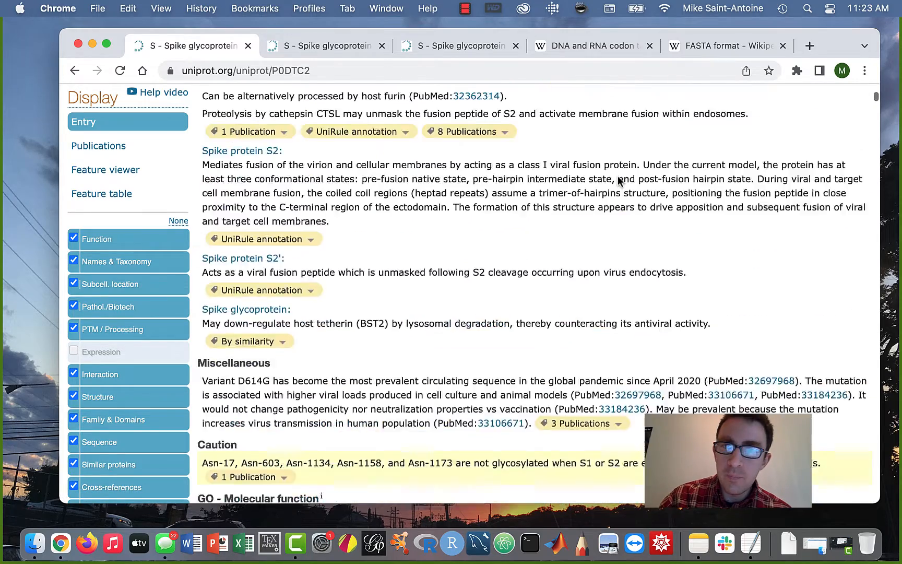
scroll(617, 180, "up", 3)
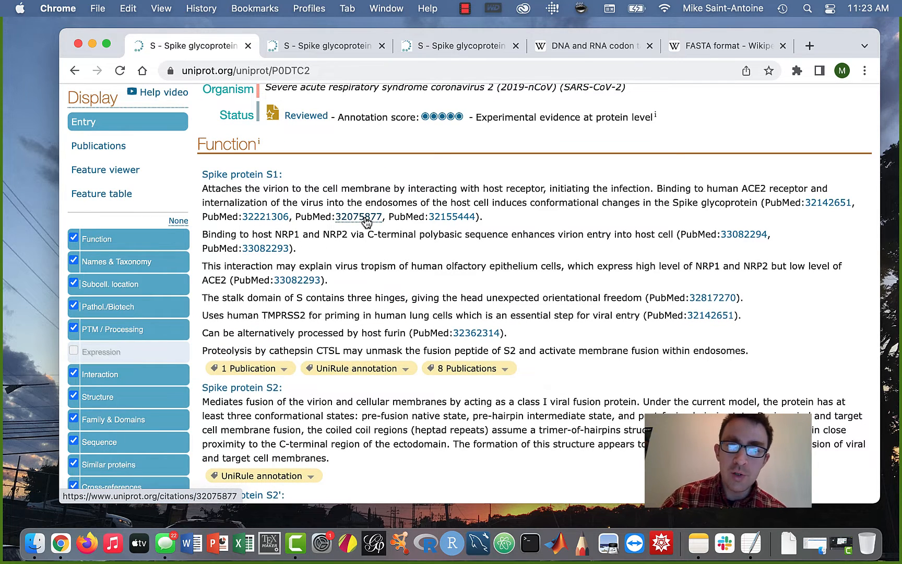
scroll(366, 219, "down", 15)
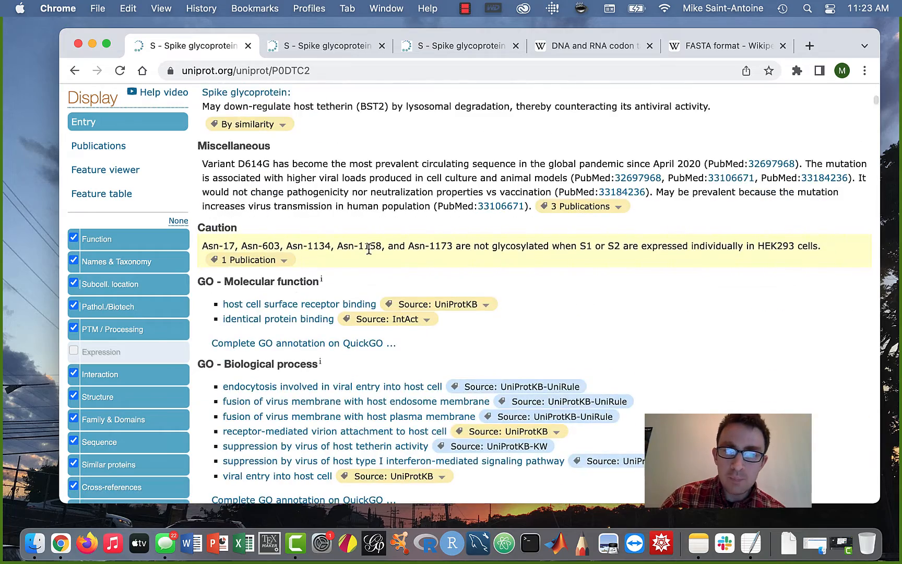
scroll(368, 249, "down", 7)
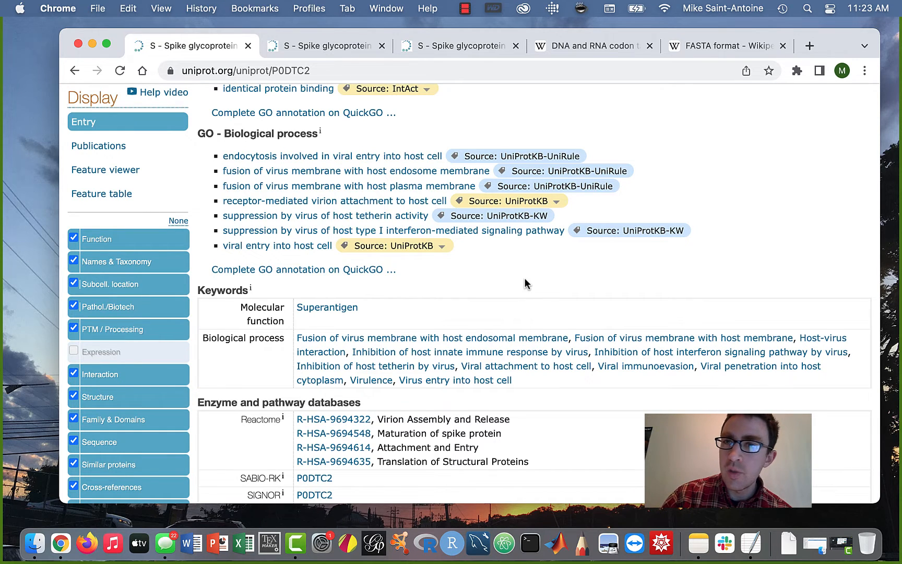
- Uncover mystery_protein_sequence.fasta behind the browser to look at the original sequence, then return to the P0DTC2 entry
left_click_drag(830, 40, 786, 191)
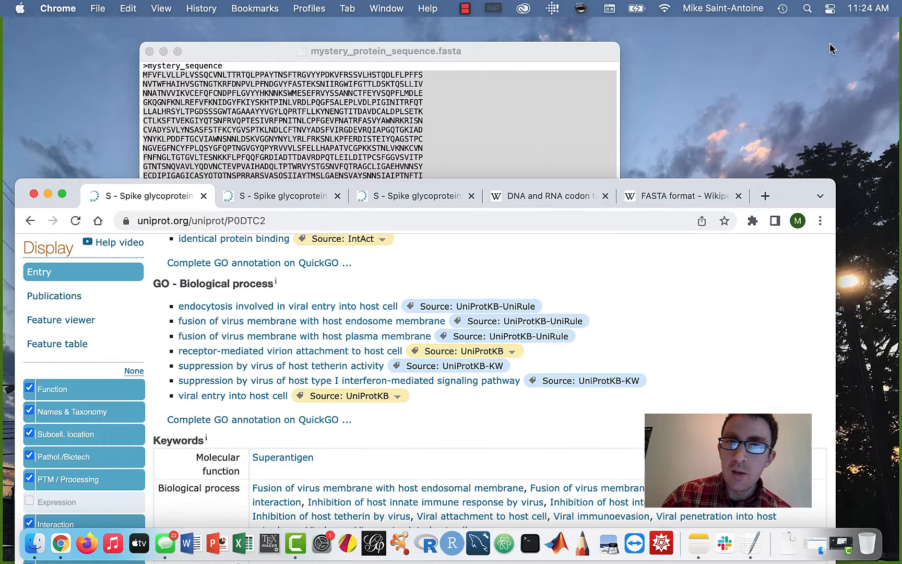
left_click(546, 50)
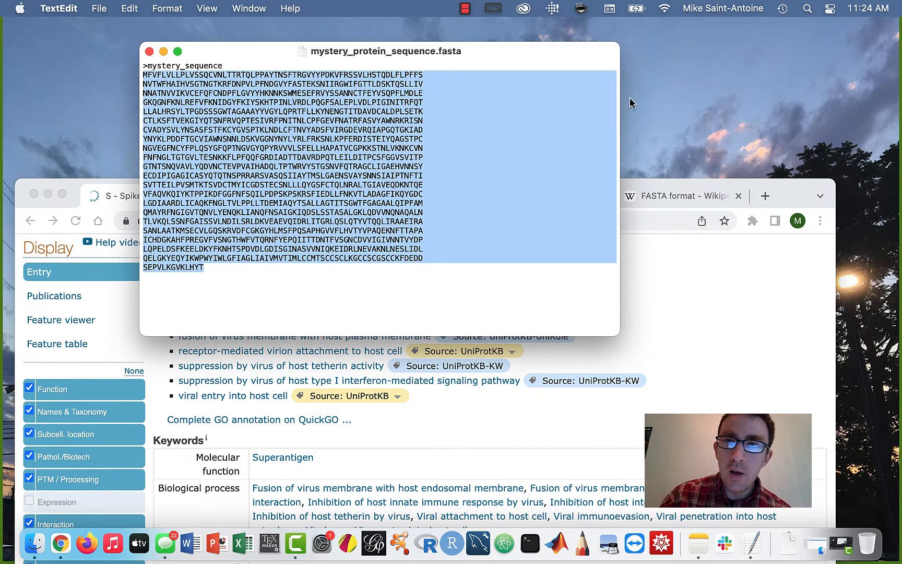
left_click(468, 195)
left_click(671, 357)
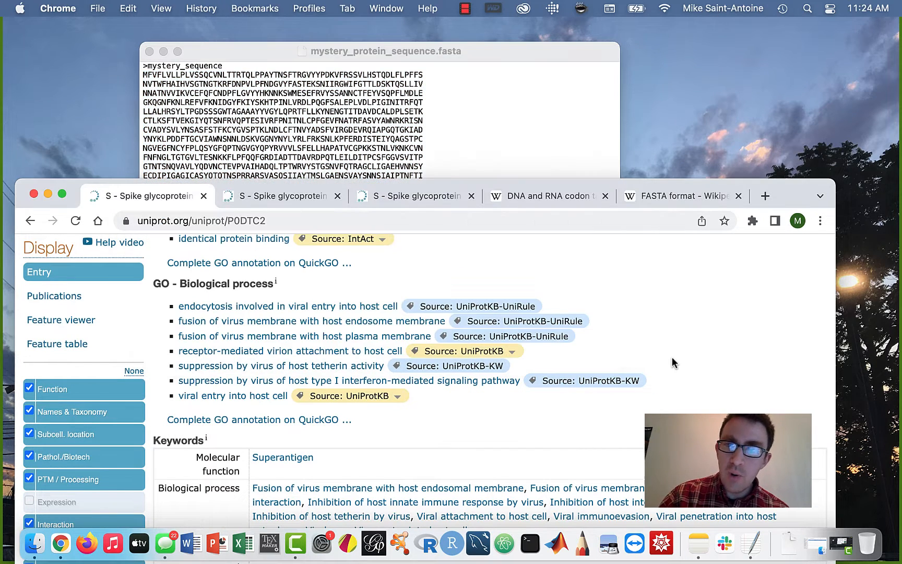
left_click_drag(789, 195, 826, 77)
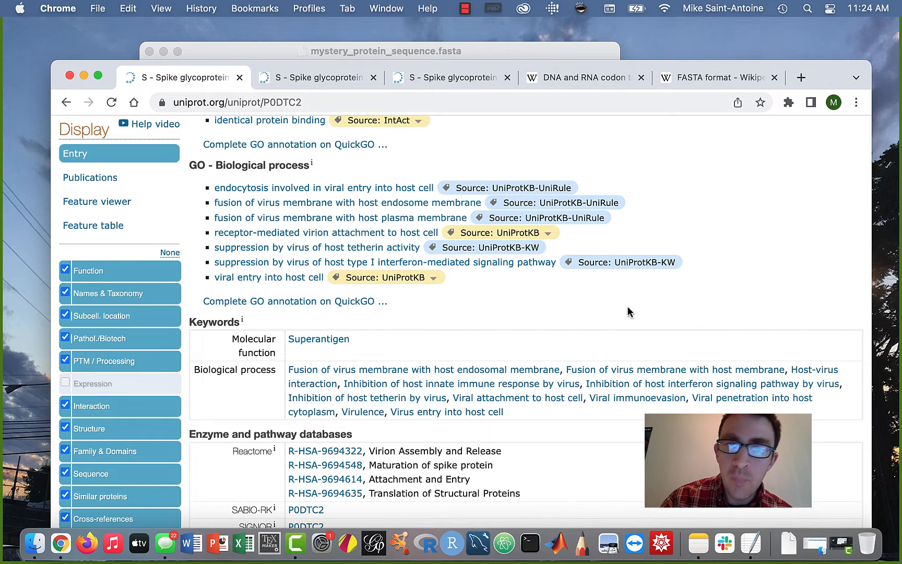
- Go back to the organism details and the spike protein S1 description in the P0DTC2 entry's Function section
scroll(628, 312, "up", 10)
scroll(474, 261, "up", 5)
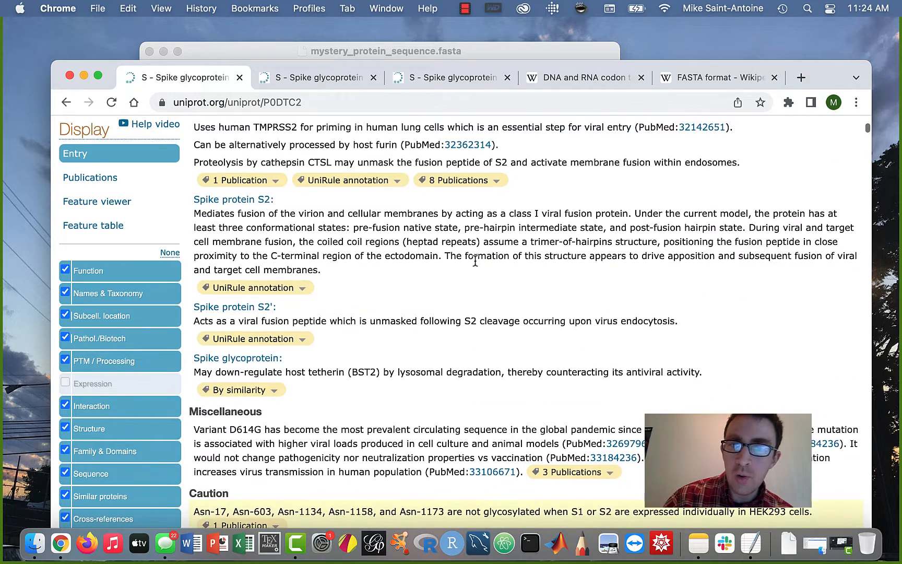
scroll(475, 260, "up", 8)
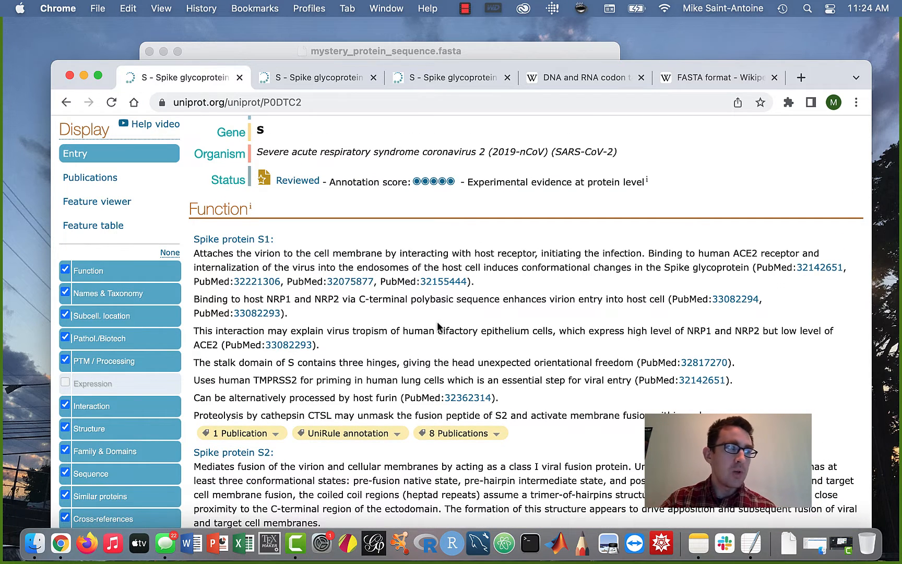
- Examine the Names & Taxonomy section for the protein names, organism, taxonomic lineage and virus host
scroll(437, 323, "down", 20)
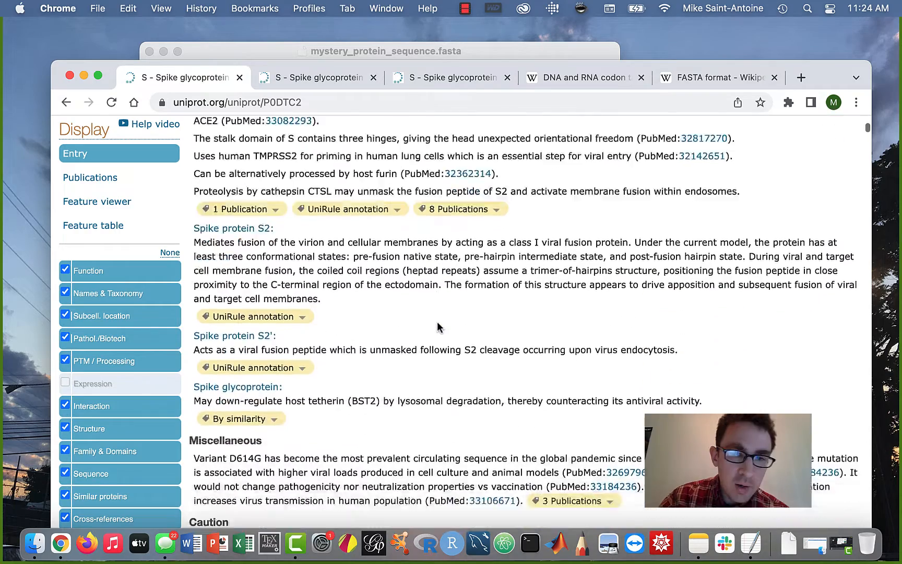
scroll(438, 324, "down", 3)
scroll(437, 324, "up", 2)
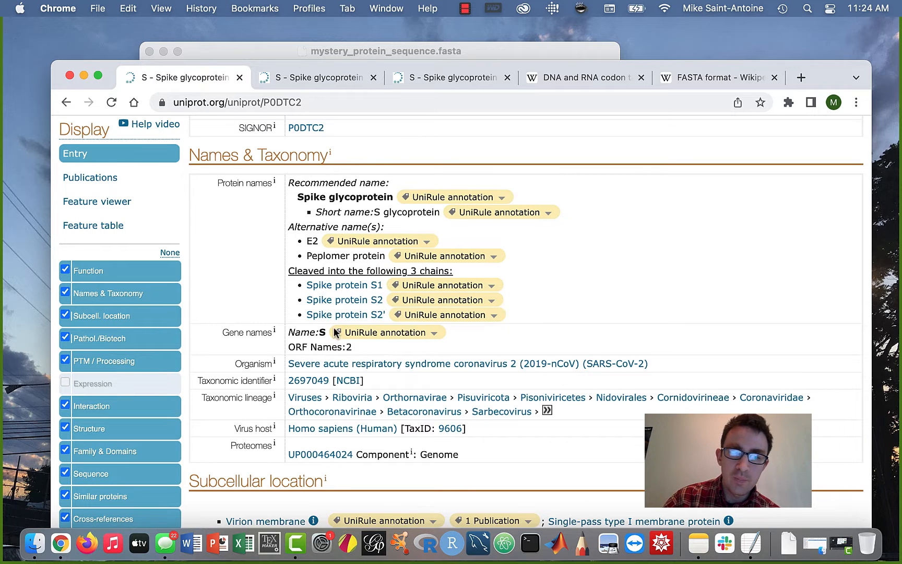
scroll(334, 334, "down", 3)
scroll(334, 333, "down", 2)
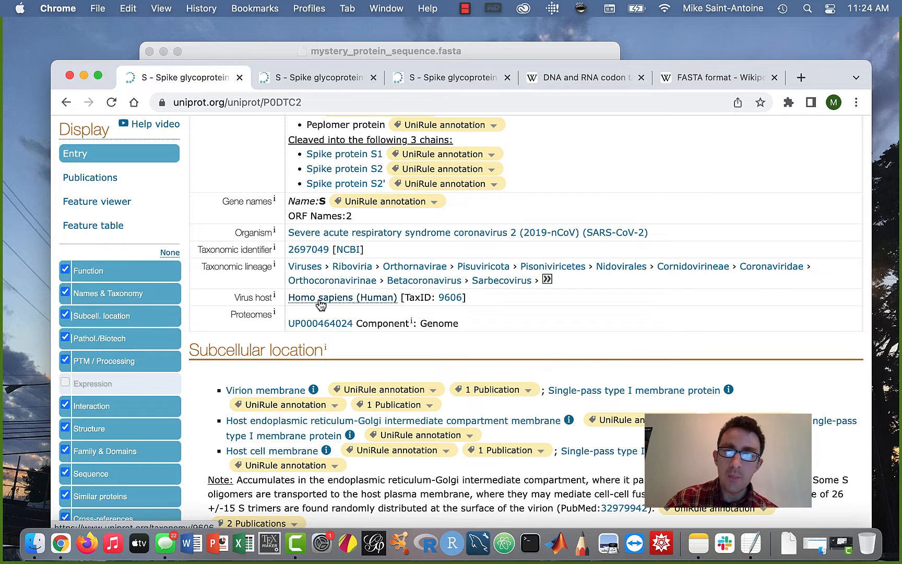
- Review the Subcellular location section, the Topology table and the vaccine notes under Biotechnological use
scroll(321, 303, "down", 3)
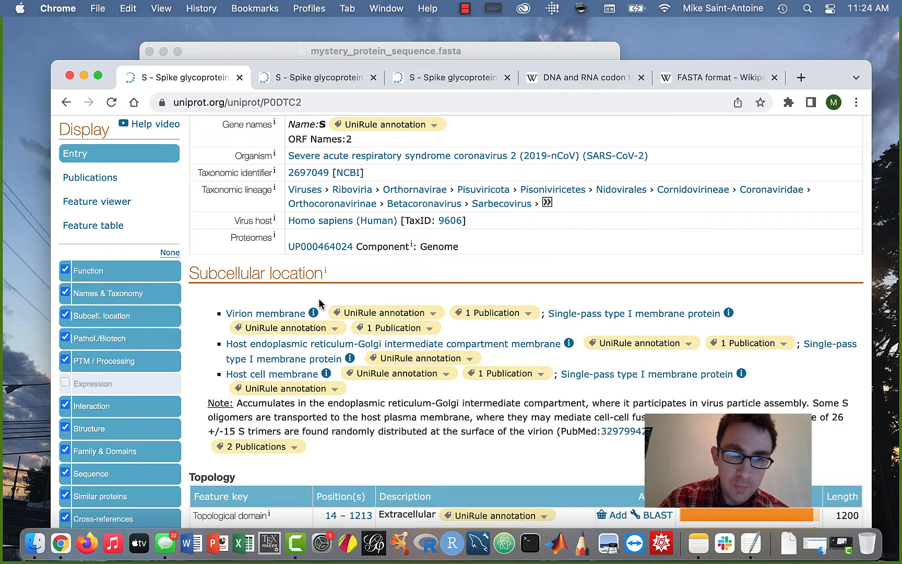
scroll(318, 301, "down", 1)
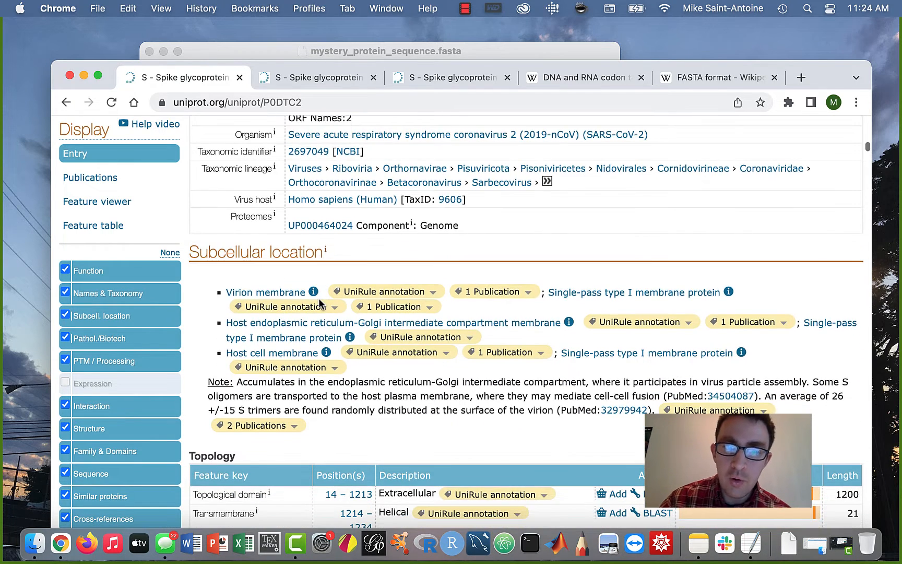
scroll(318, 298, "down", 5)
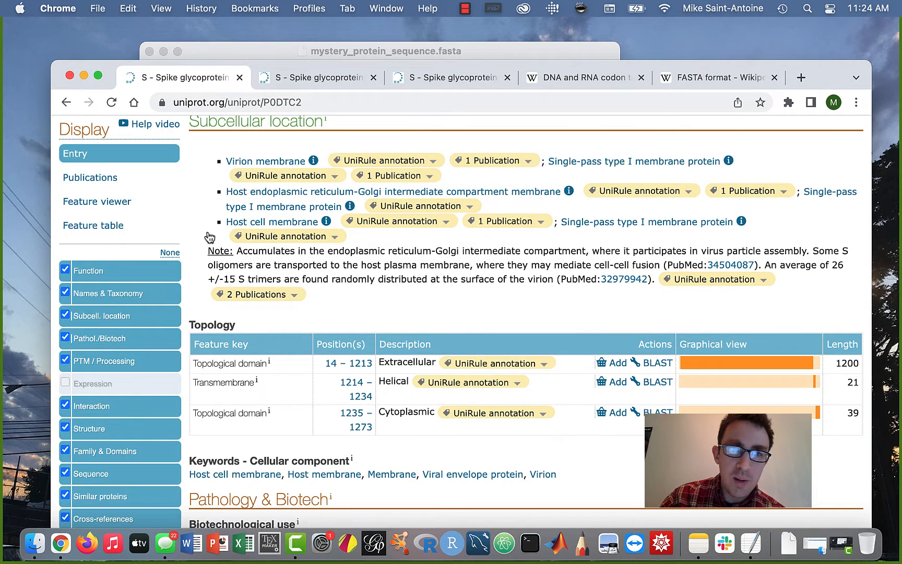
scroll(378, 227, "down", 7)
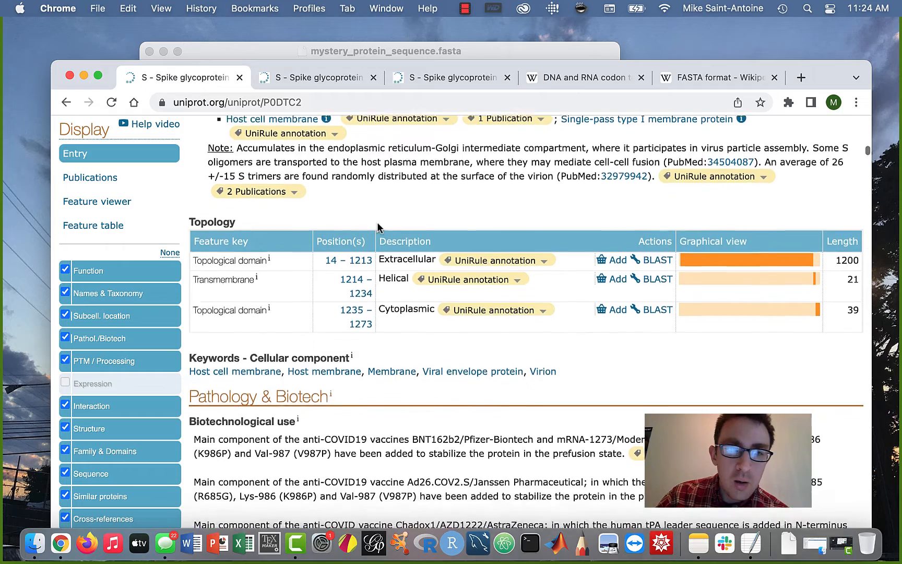
scroll(268, 295, "down", 6)
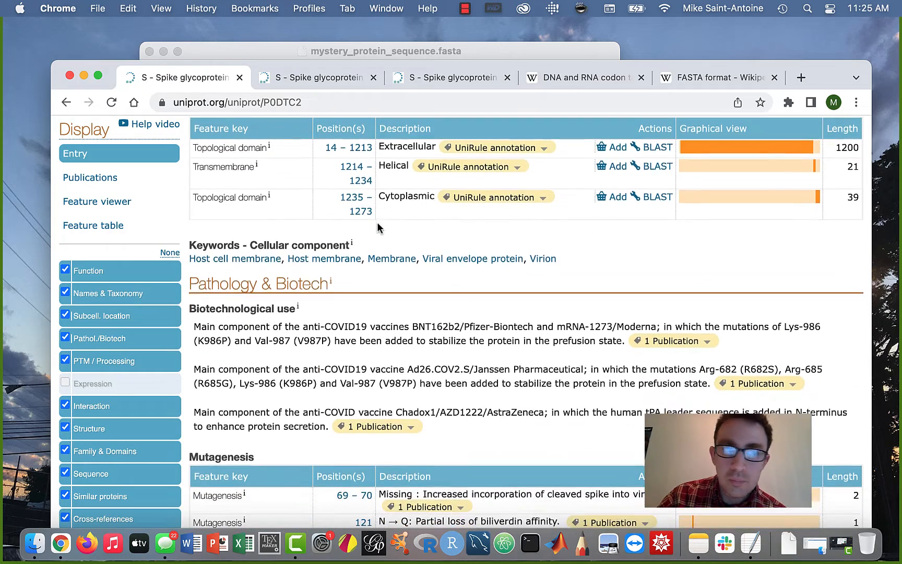
- Review the Mutagenesis table and check the publication cited for the deletion at positions 69–70
scroll(267, 294, "down", 5)
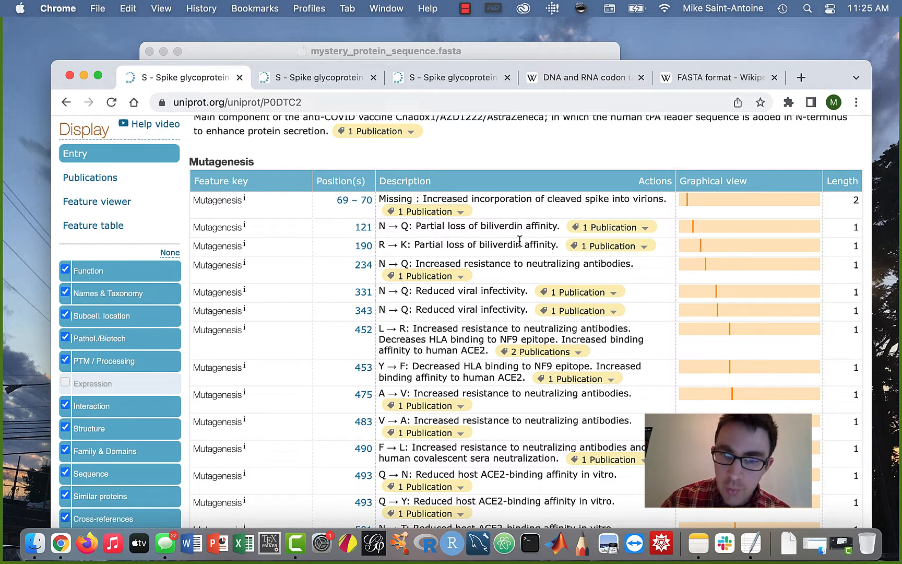
scroll(520, 242, "down", 1)
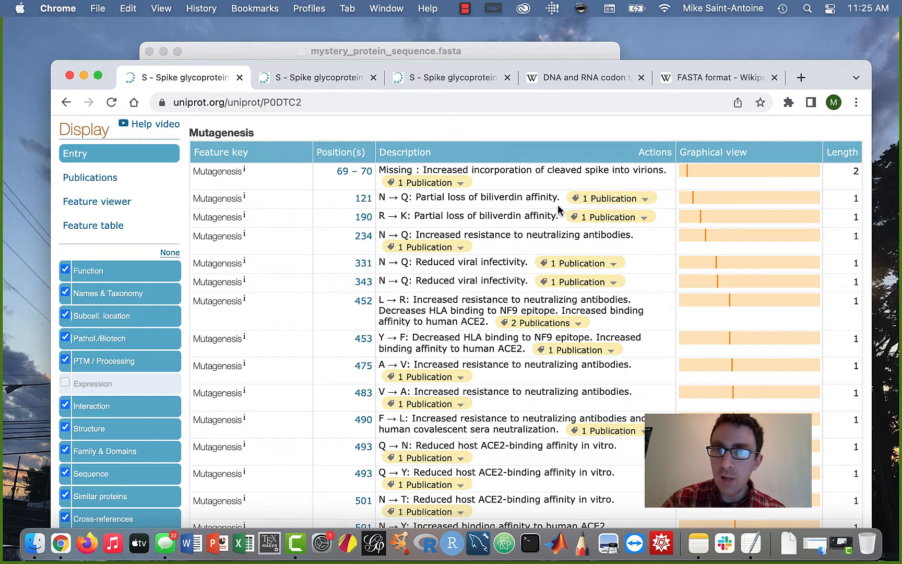
left_click(460, 183)
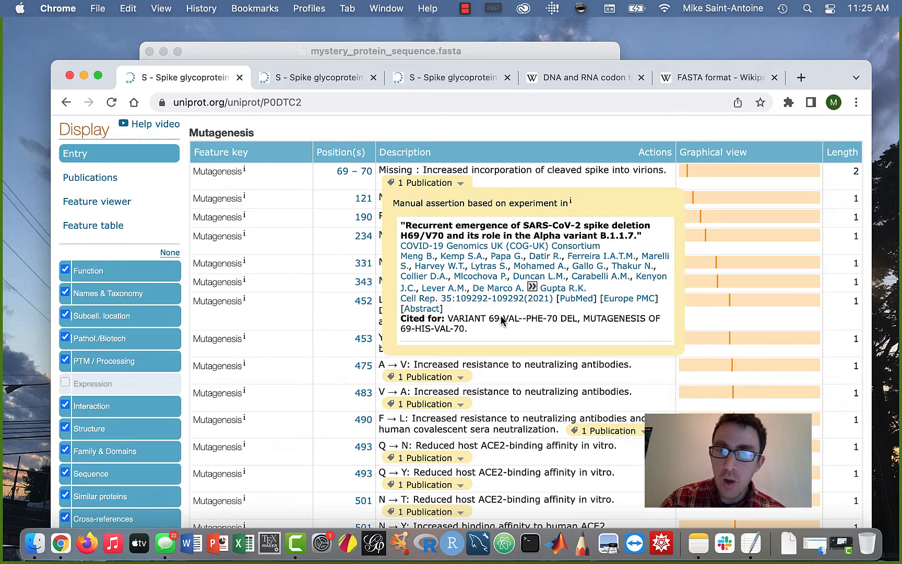
left_click(527, 183)
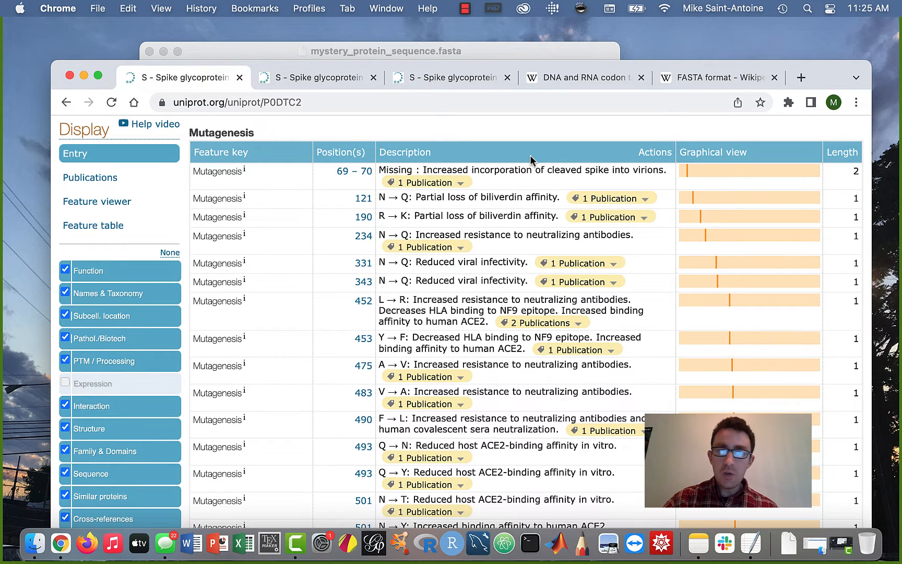
- Check the publication evidence for the position 121 mutation and browse onward to the PTM / Processing section
scroll(530, 155, "down", 1)
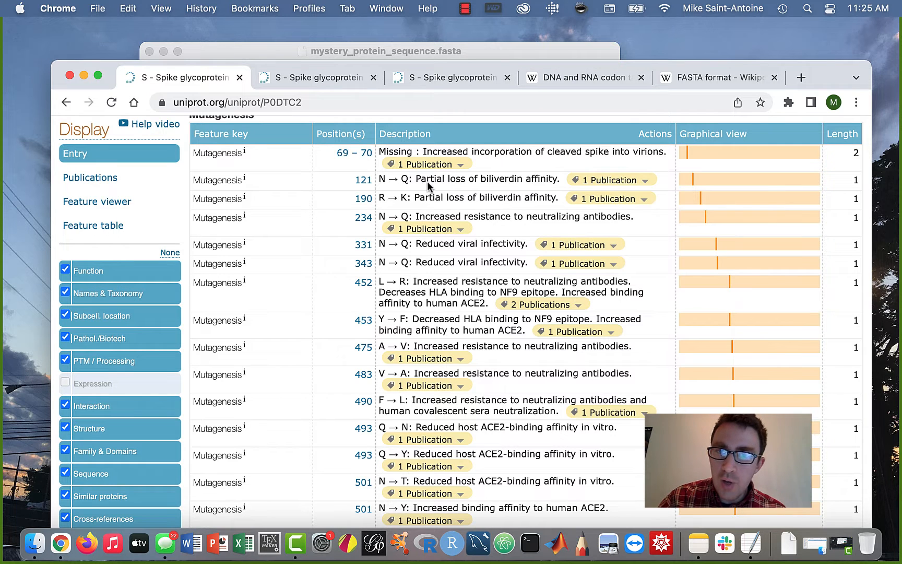
left_click(642, 181)
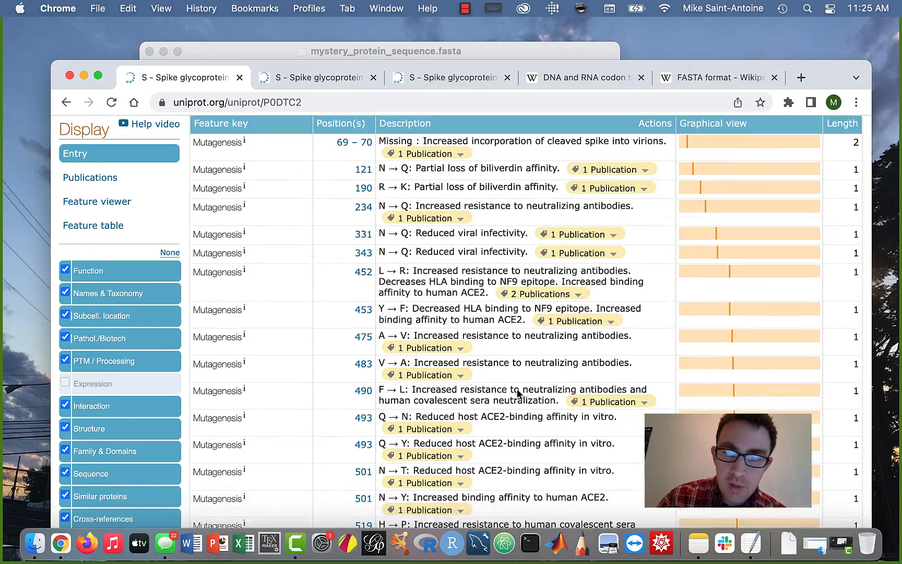
scroll(518, 395, "down", 15)
scroll(518, 395, "down", 5)
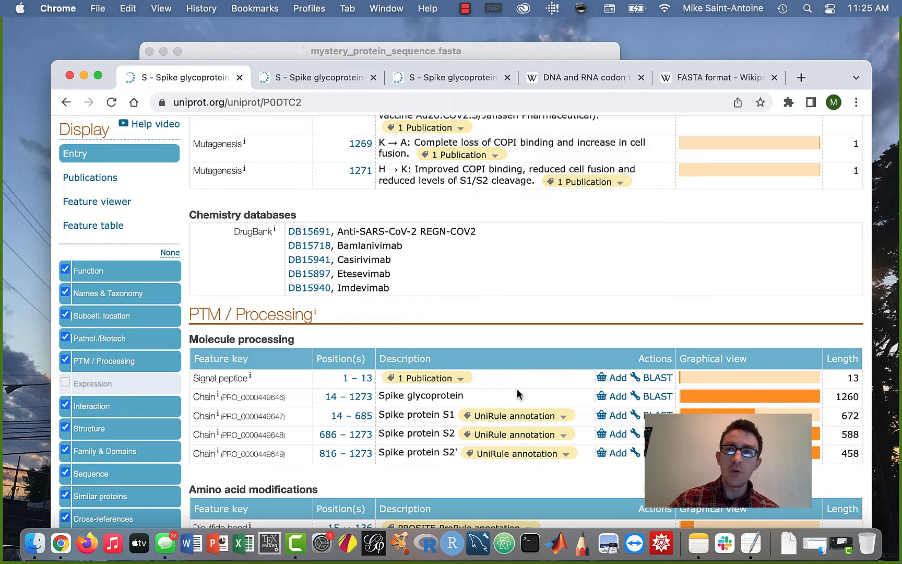
- Display the P0DTC2 entry's sequence in FASTA (canonical) format
scroll(517, 390, "down", 5)
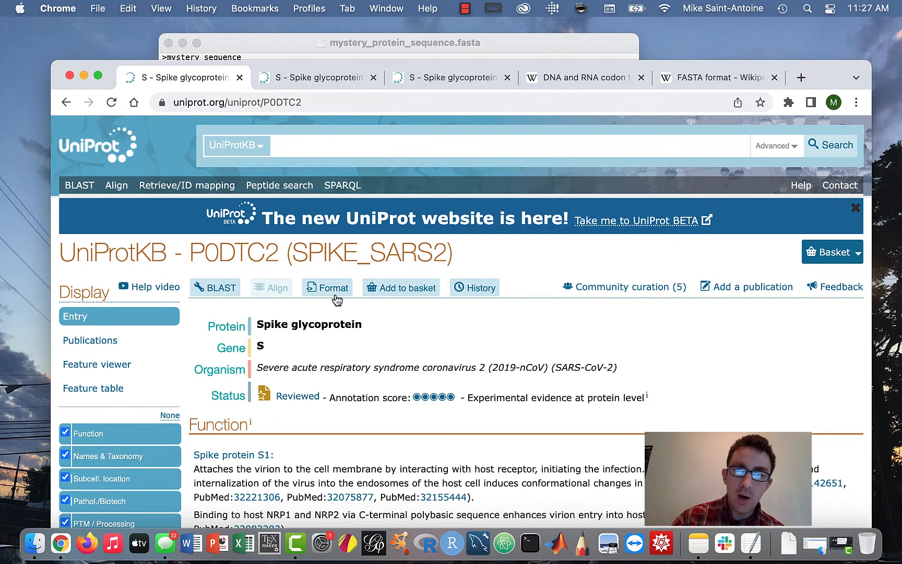
left_click(336, 288)
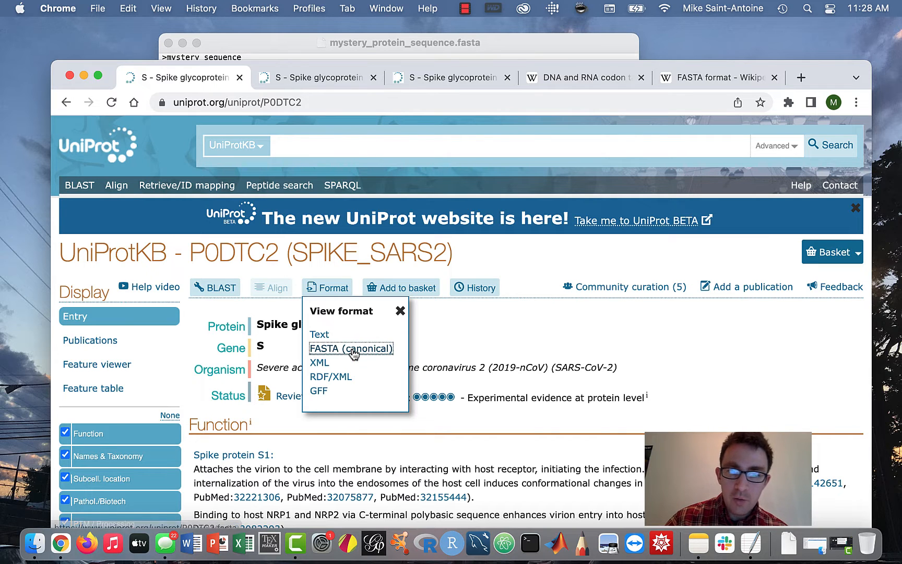
left_click(351, 348)
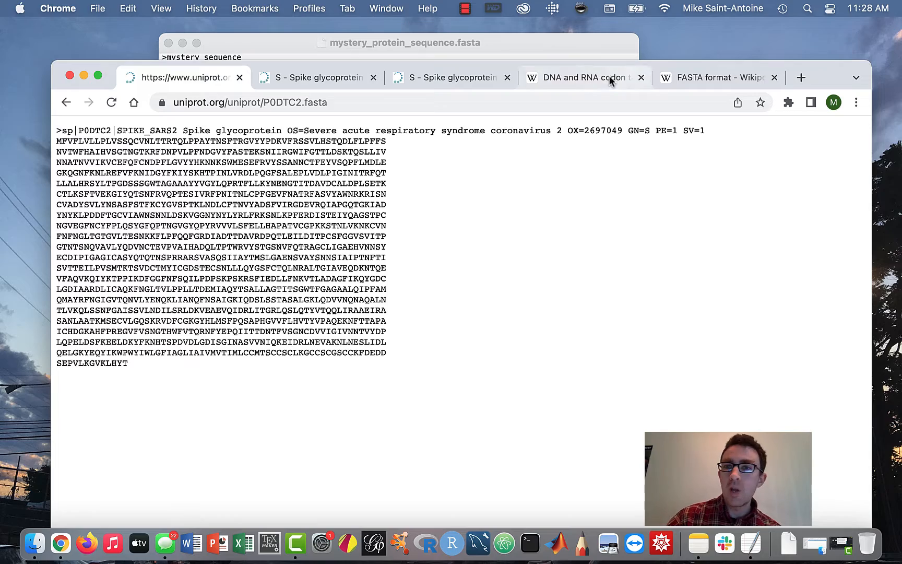
- Compare the P0DTC2 FASTA page with mystery_protein_sequence.fasta by placing the two windows one above the other, then restore the browser window's position
left_click_drag(819, 73, 790, 250)
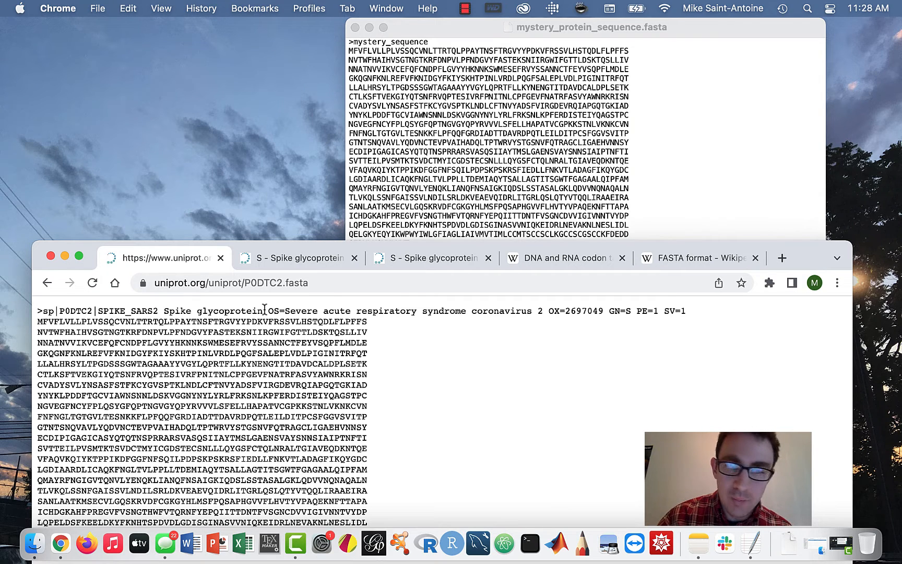
left_click(463, 76)
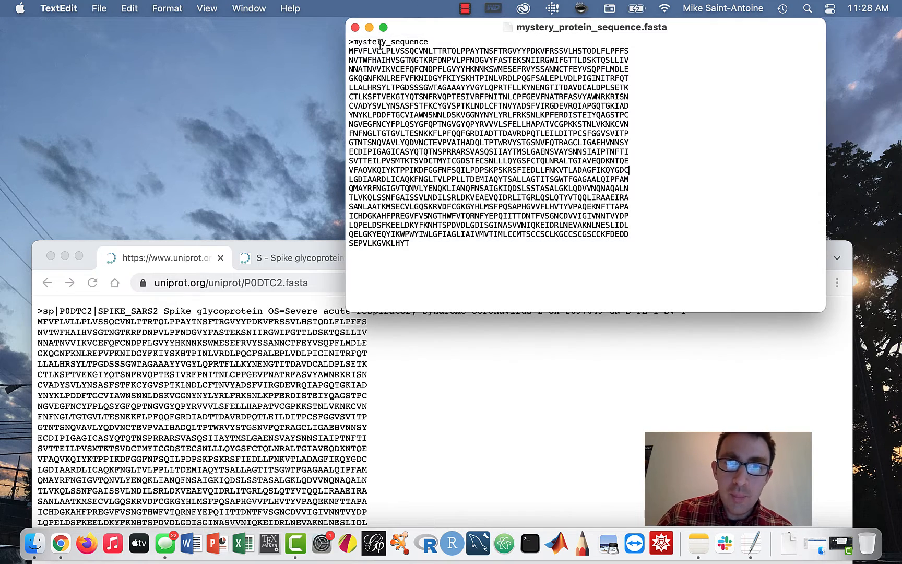
left_click(388, 380)
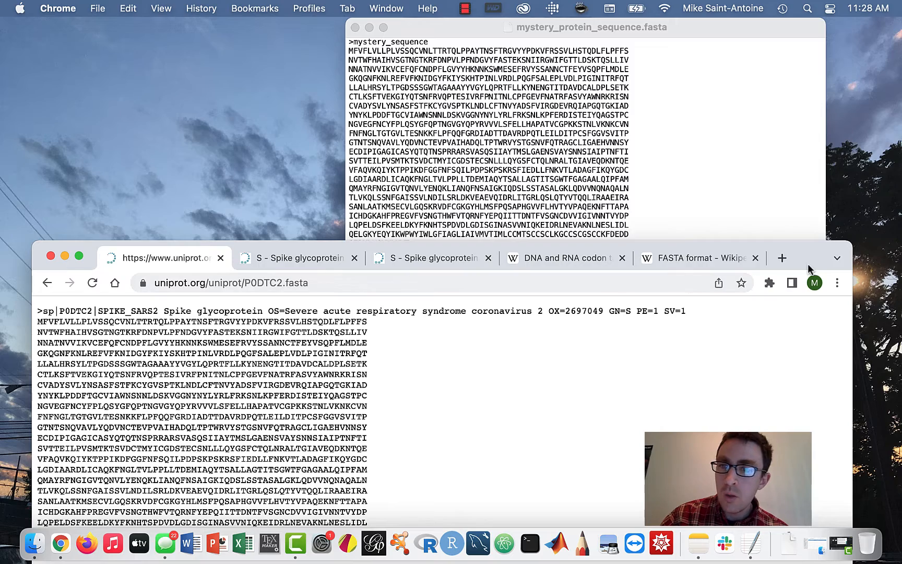
left_click_drag(806, 252, 806, 67)
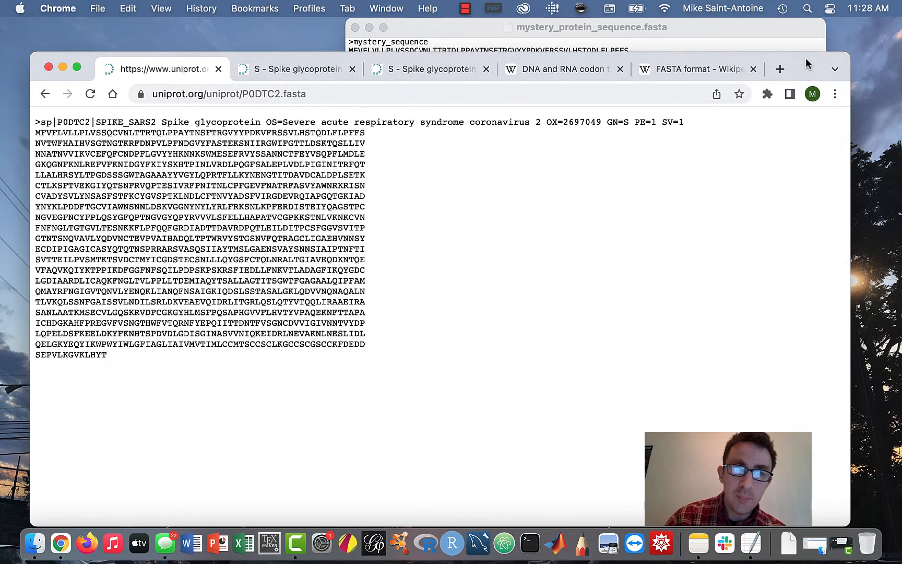
- Return to the P0DTC2 entry page, recheck its FASTA sequence once more and go back to the entry
left_click(44, 95)
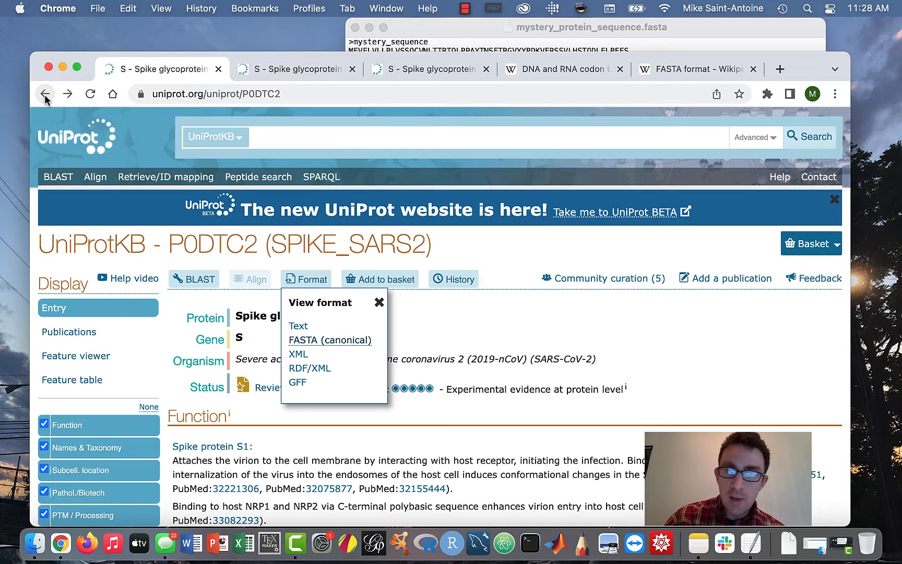
left_click(561, 312)
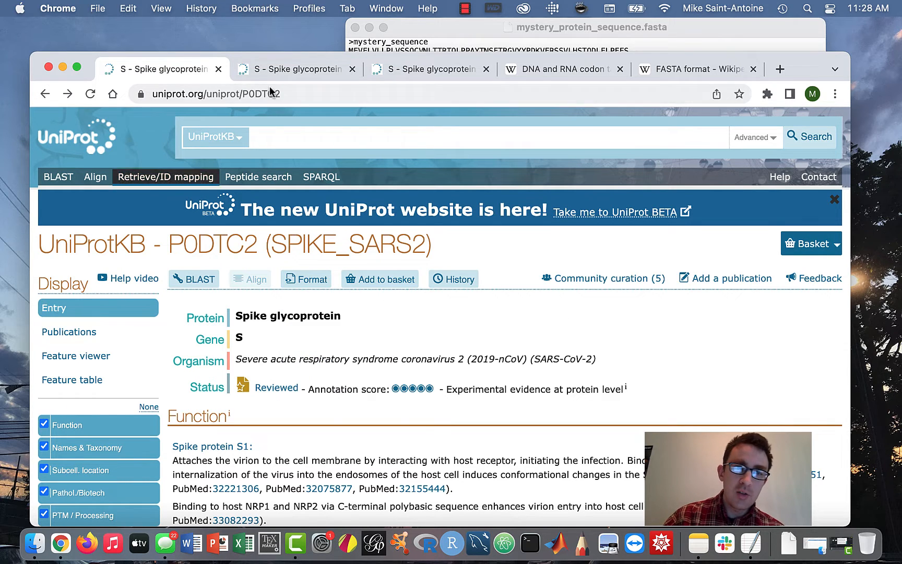
left_click(67, 94)
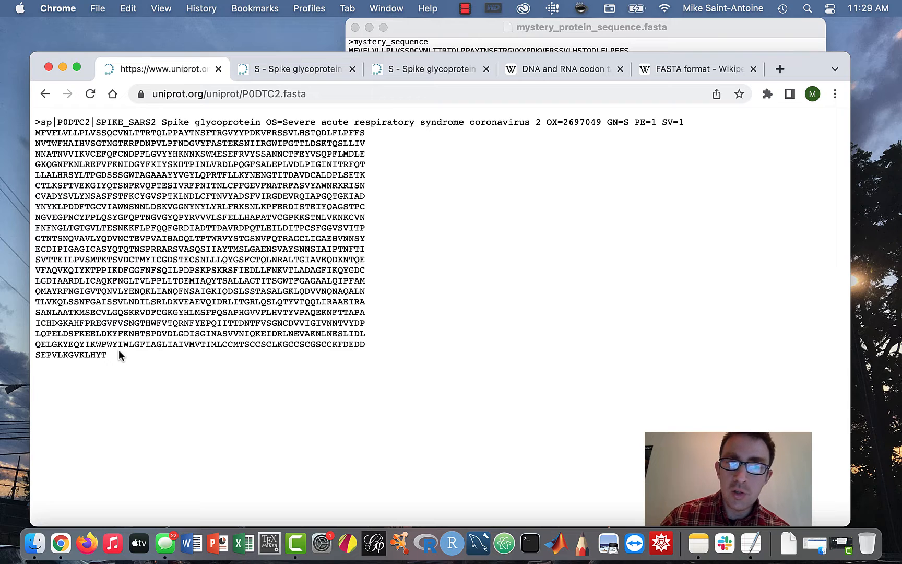
left_click(45, 95)
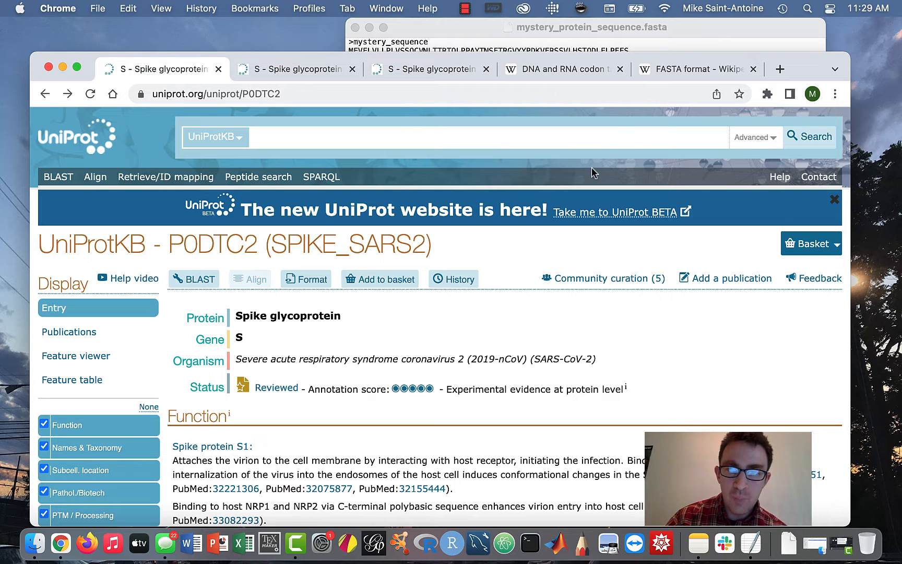
- Add the P0DTC2 entry to the basket and select it in the basket's UniProtKB list
left_click(398, 284)
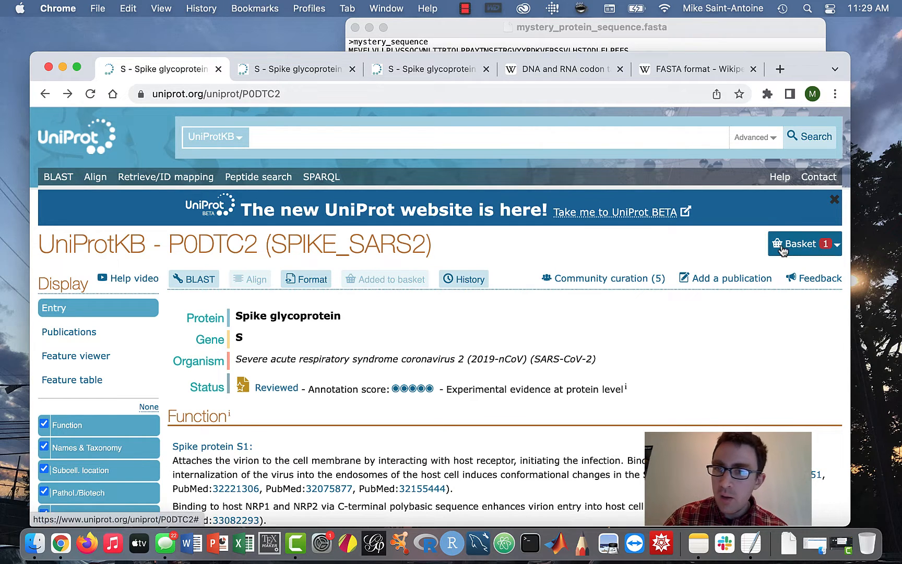
left_click(836, 246)
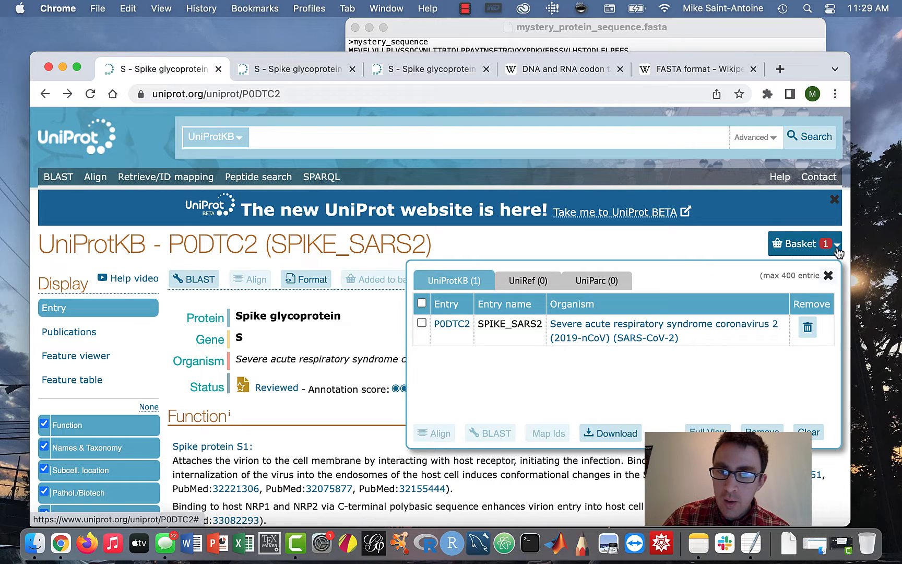
left_click(422, 323)
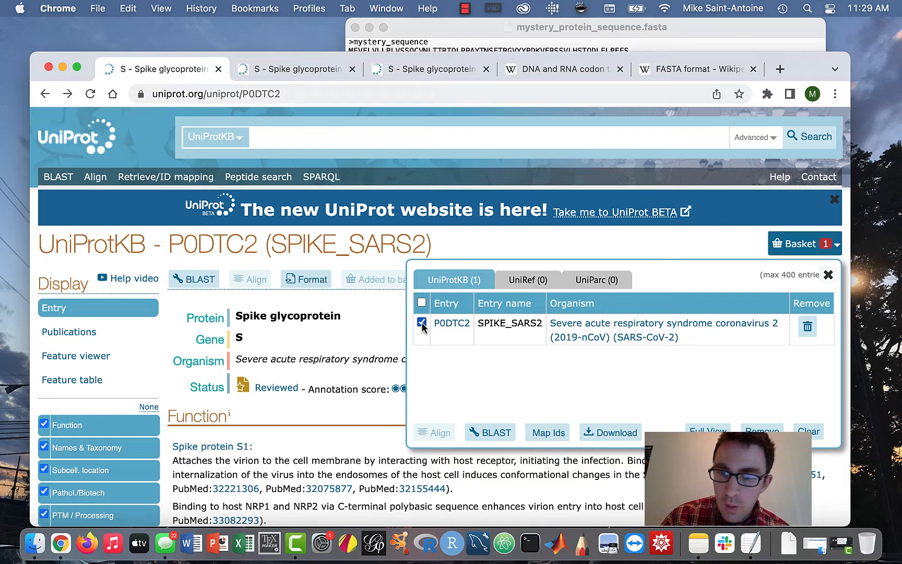
- Download the selected basket entry as an uncompressed FASTA (canonical) file
left_click(604, 441)
scroll(609, 441, "down", 2)
scroll(611, 440, "down", 5)
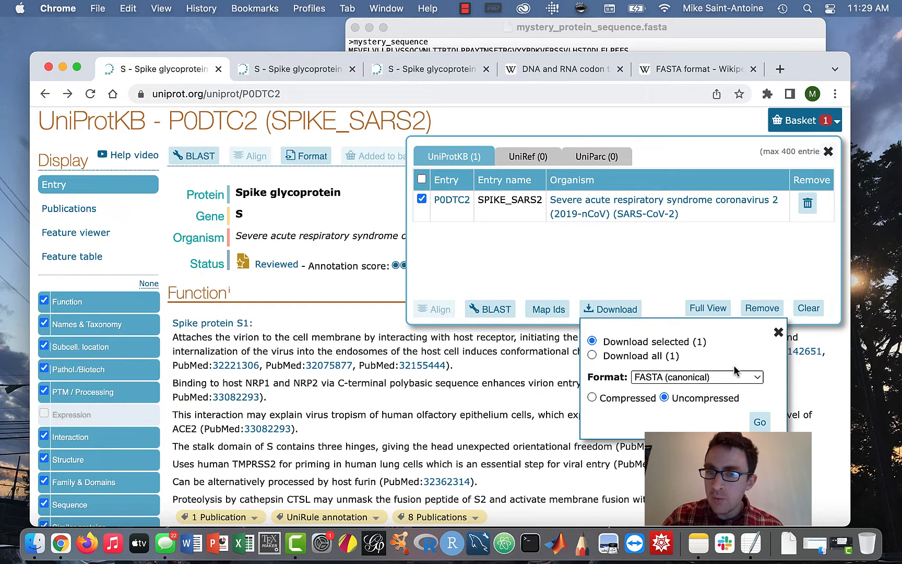
left_click(756, 377)
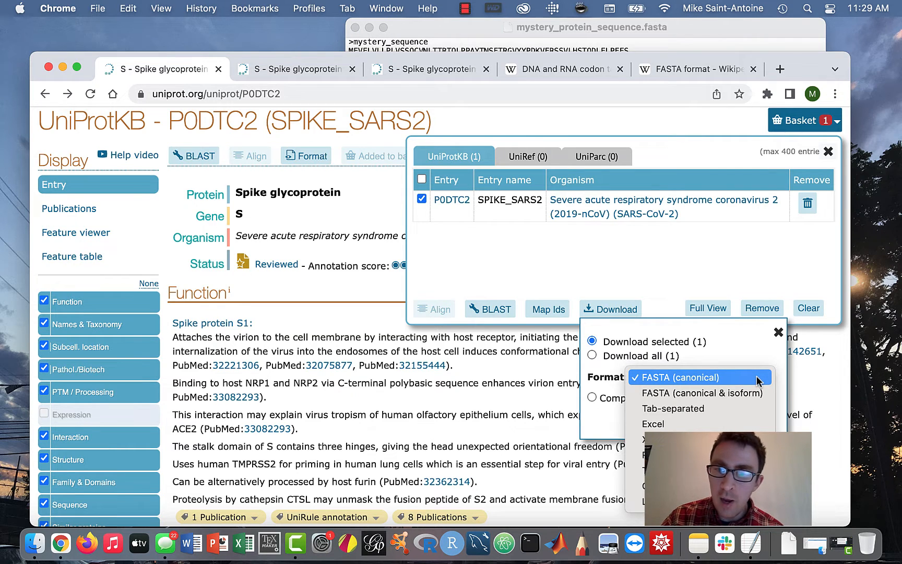
left_click(756, 377)
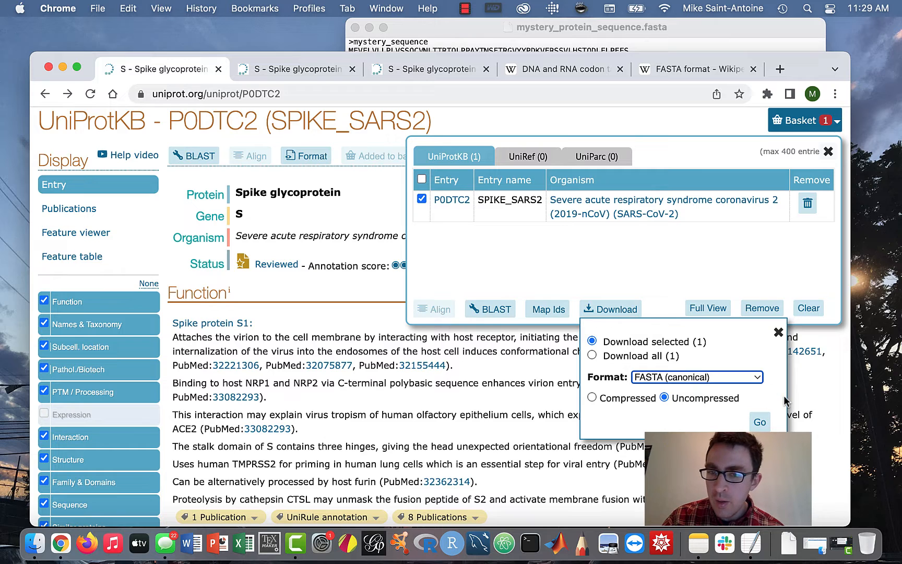
left_click(760, 422)
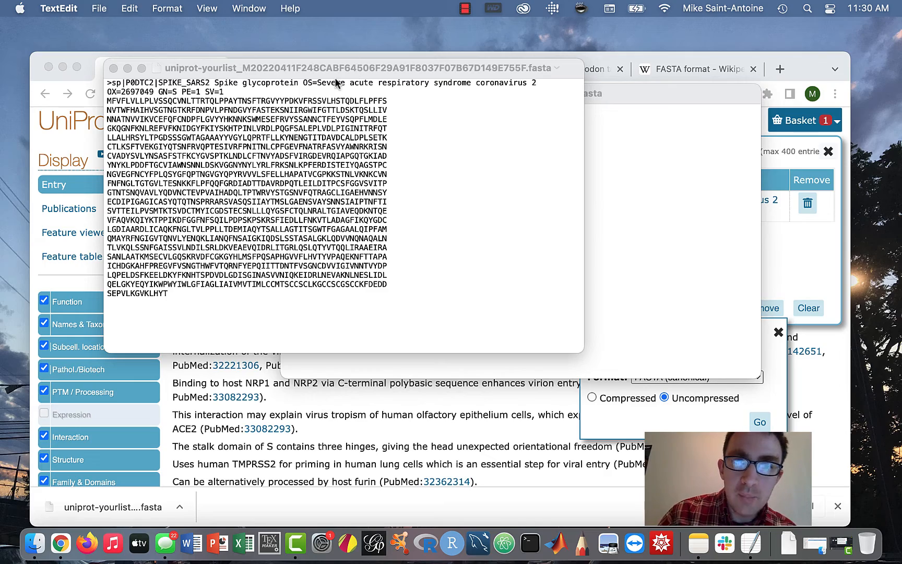
- Arrange the downloaded P0DTC2 FASTA file beside mystery_protein_sequence.fasta in TextEdit and compare their headers and sequences
left_click(320, 67)
left_click_drag(435, 115, 314, 74)
left_click(605, 194)
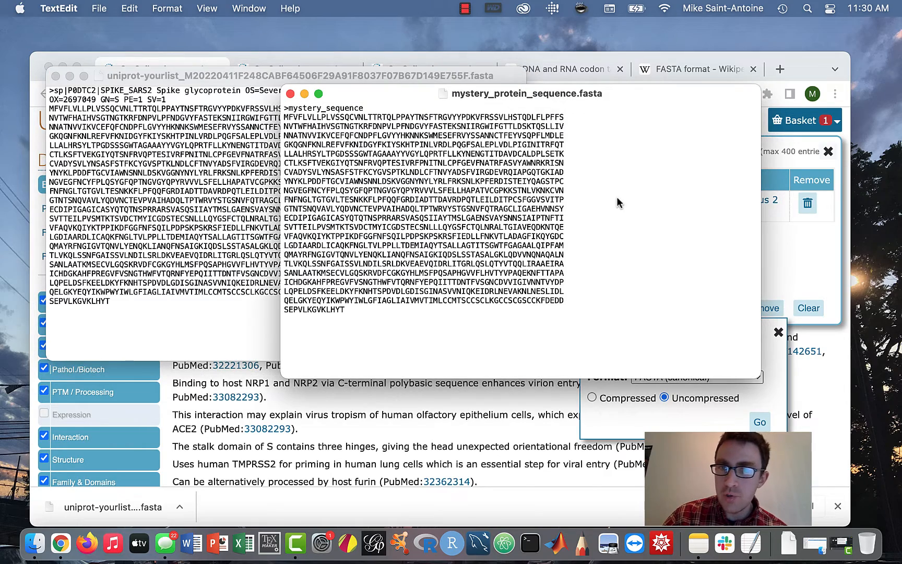
left_click_drag(637, 91, 621, 91)
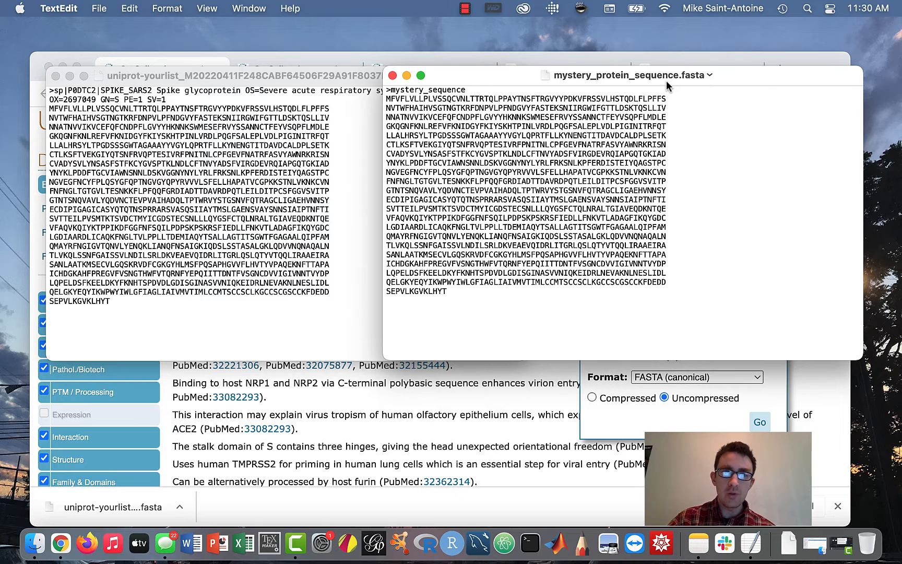
left_click(183, 224)
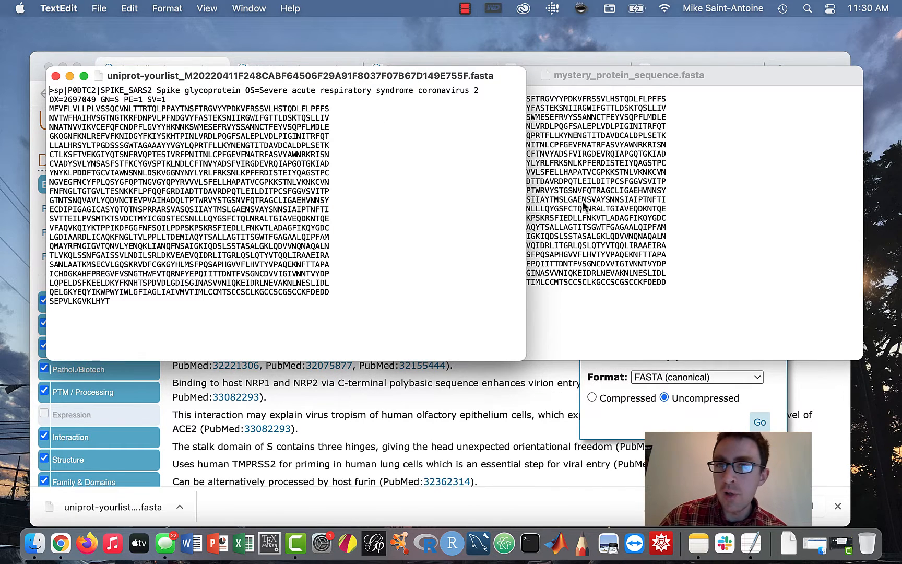
left_click(600, 217)
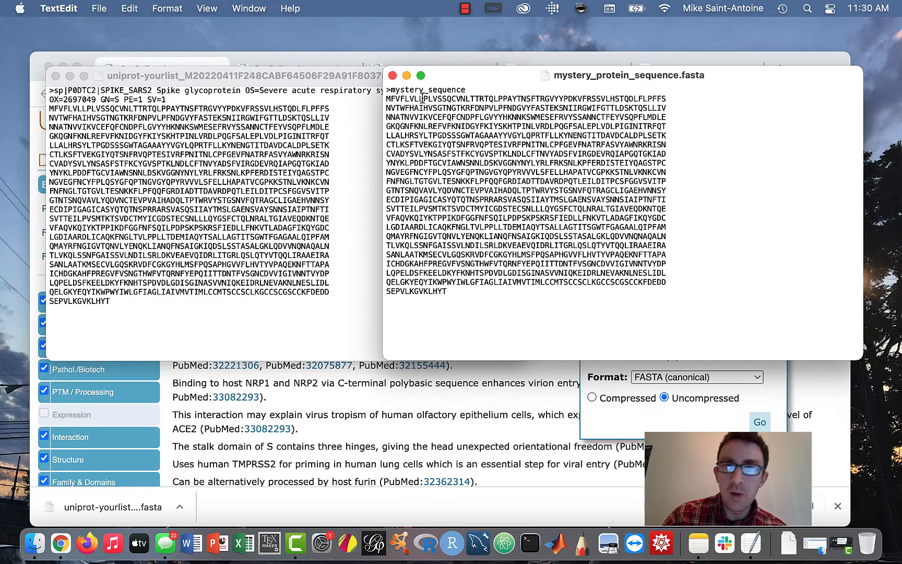
left_click(237, 77)
left_click_drag(237, 79, 234, 238)
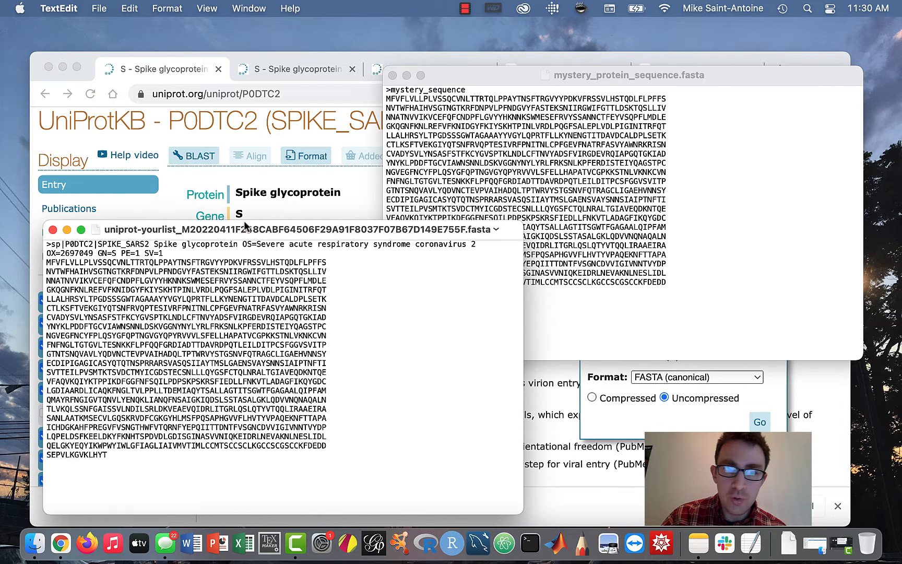
- Switch back to the P0DTC2 entry in Chrome, dismiss the basket's download options and reposition the browser window
left_click(290, 197)
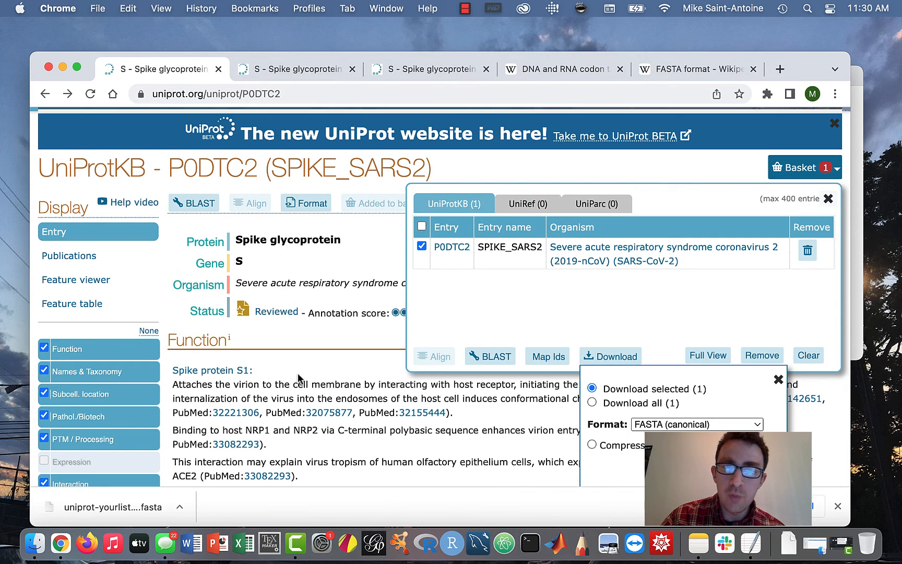
left_click(299, 378)
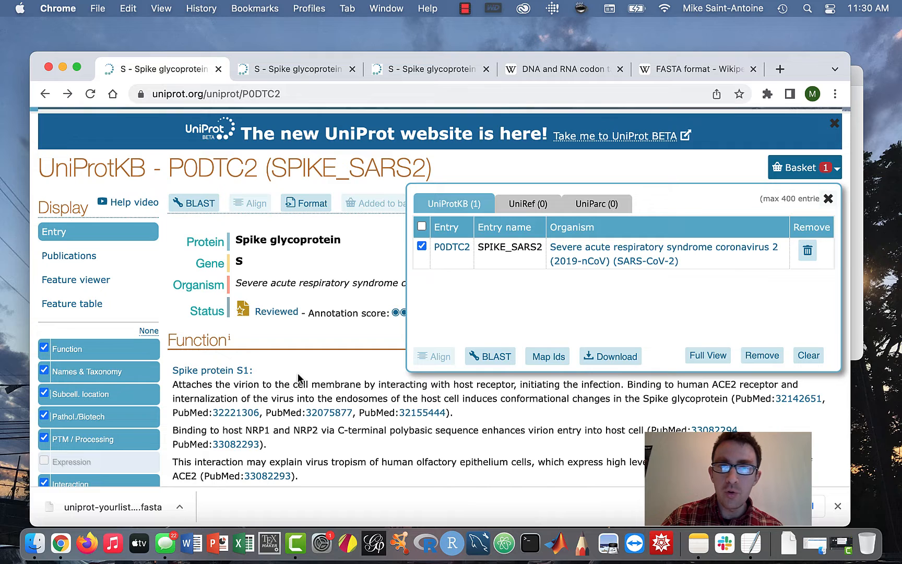
left_click(306, 208)
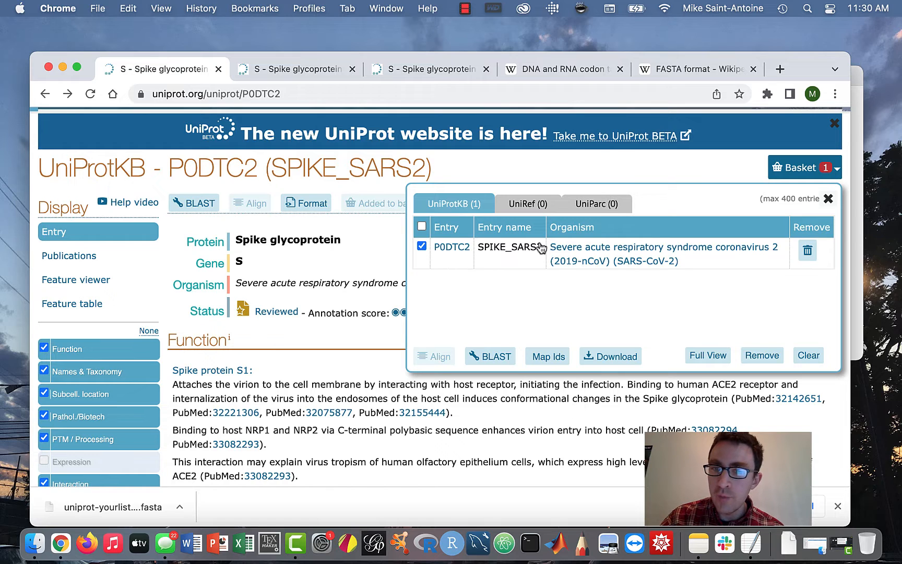
left_click_drag(809, 62, 820, 62)
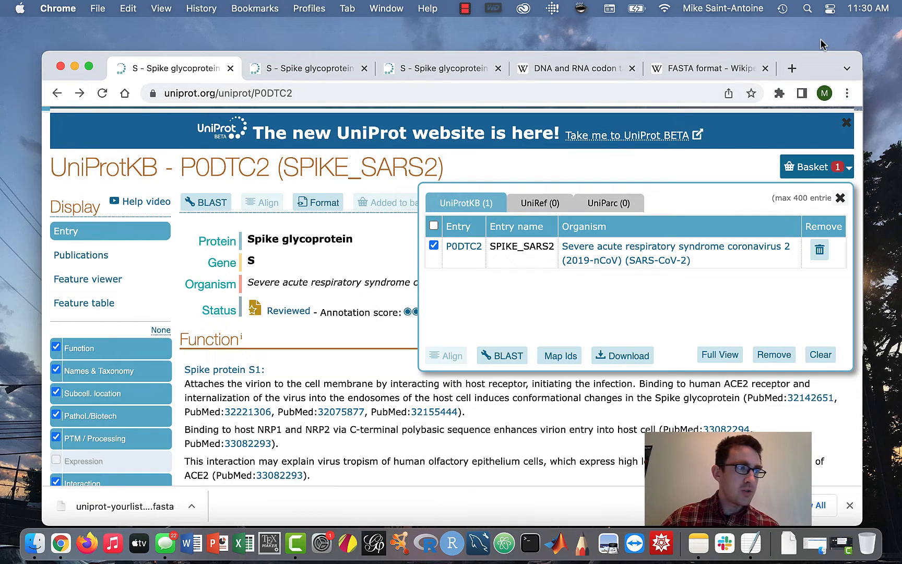